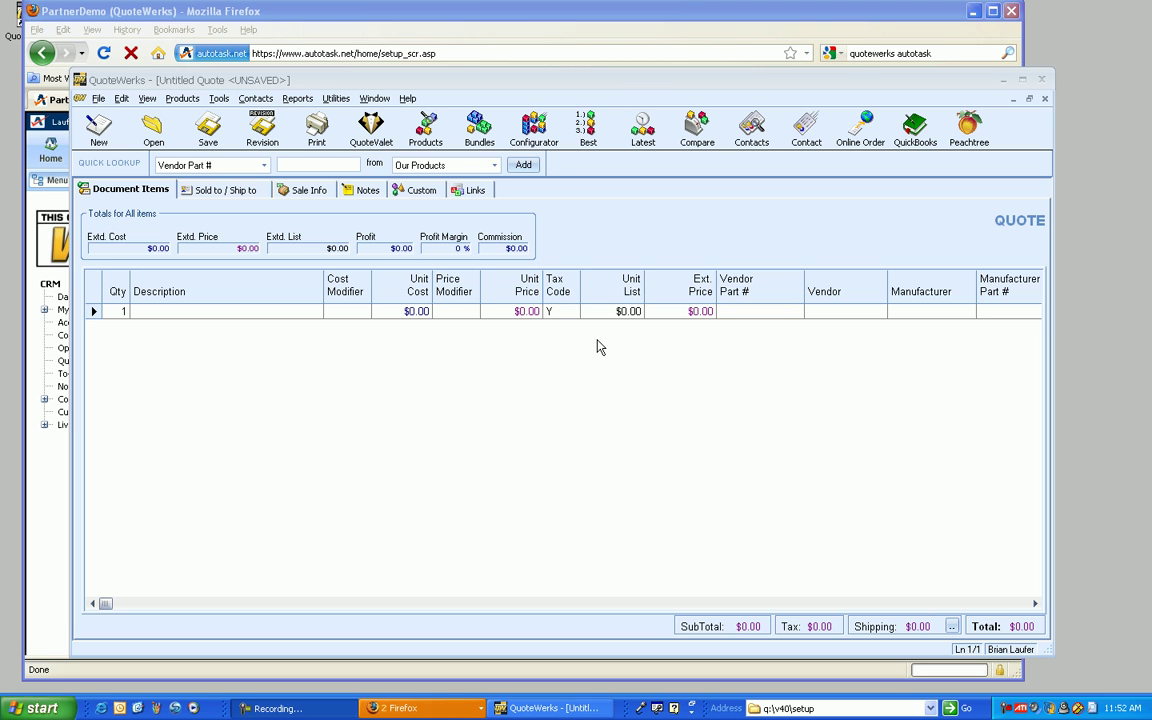
# Step: Open the contact manager setup and select Autotask as the contact manager
pyautogui.click(256, 99)
pyautogui.click(288, 173)
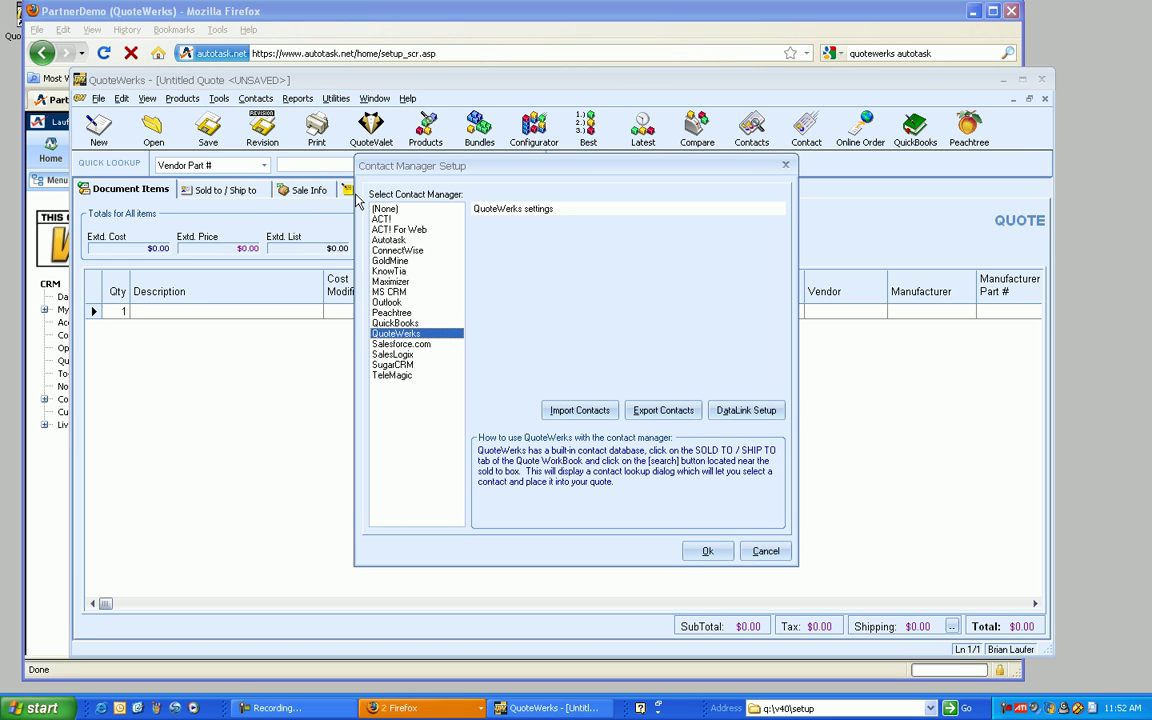
pyautogui.click(388, 241)
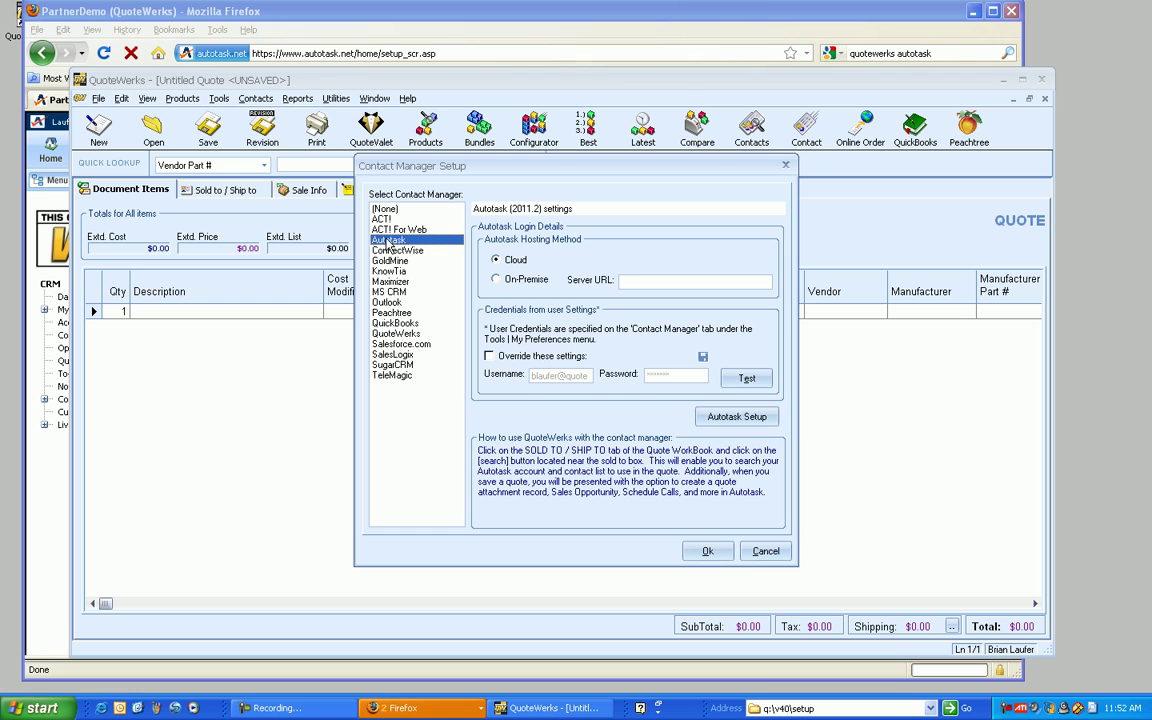
# Step: Try the On-Premise hosting method with server URL autotask.mydomain.com, and return to Cloud hosting with the URL cleared
pyautogui.click(526, 281)
pyautogui.click(684, 281)
pyautogui.write('autotask.mydomain.com')
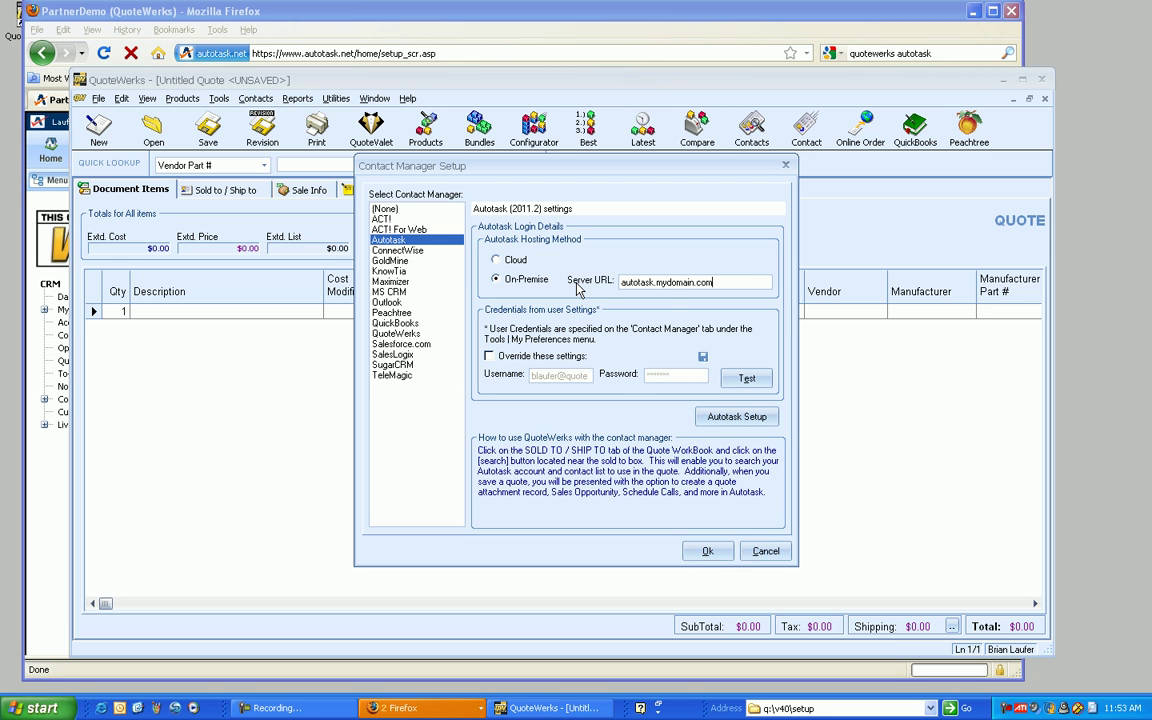
pyautogui.moveTo(718, 282); pyautogui.dragTo(601, 272)
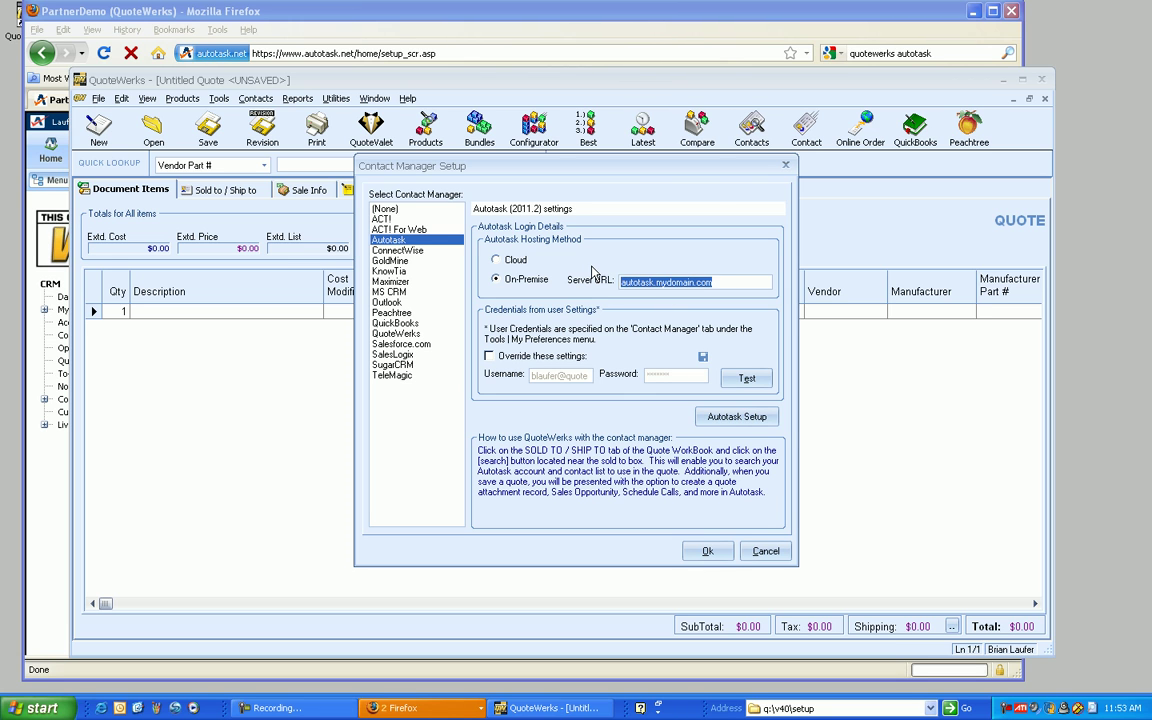
pyautogui.press('BackSpace')
pyautogui.click(514, 260)
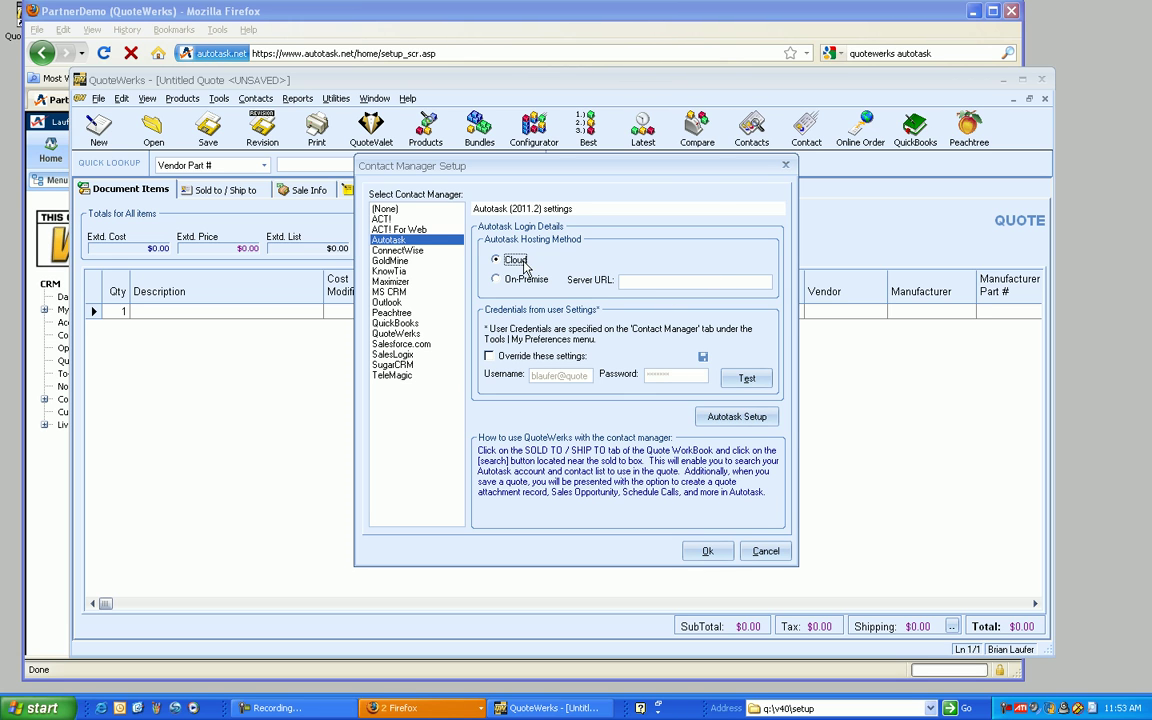
# Step: Override the Autotask credentials from the user settings and test the login
pyautogui.click(489, 357)
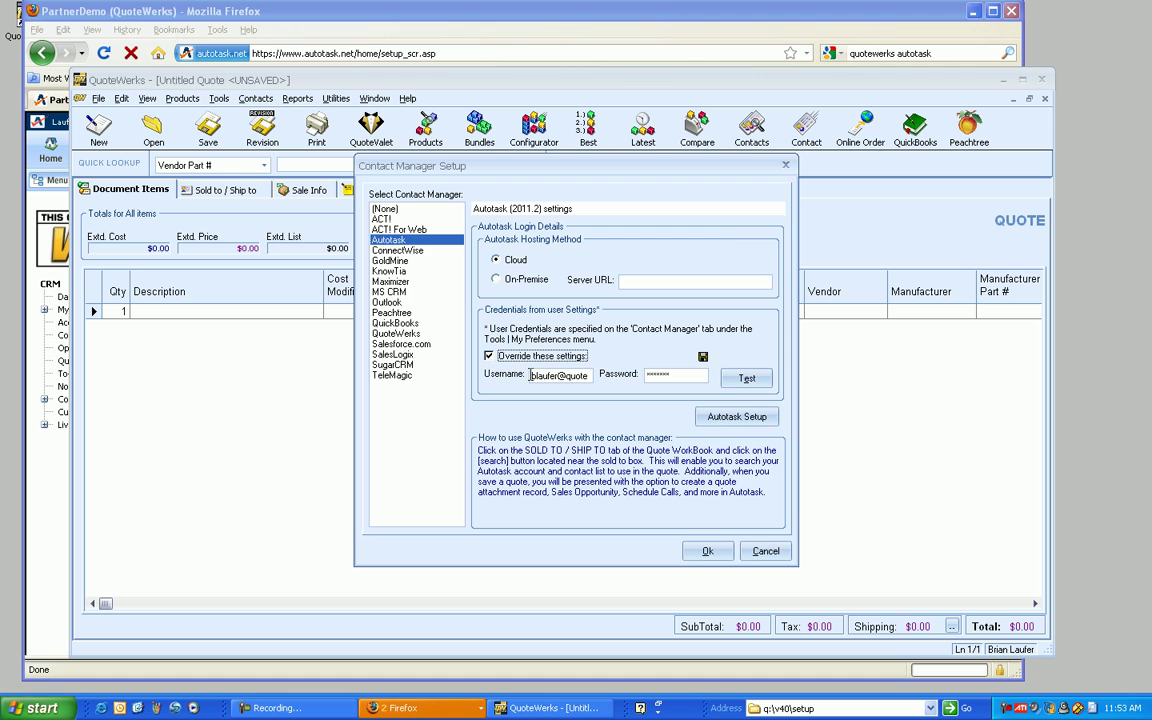
pyautogui.click(728, 378)
pyautogui.click(594, 406)
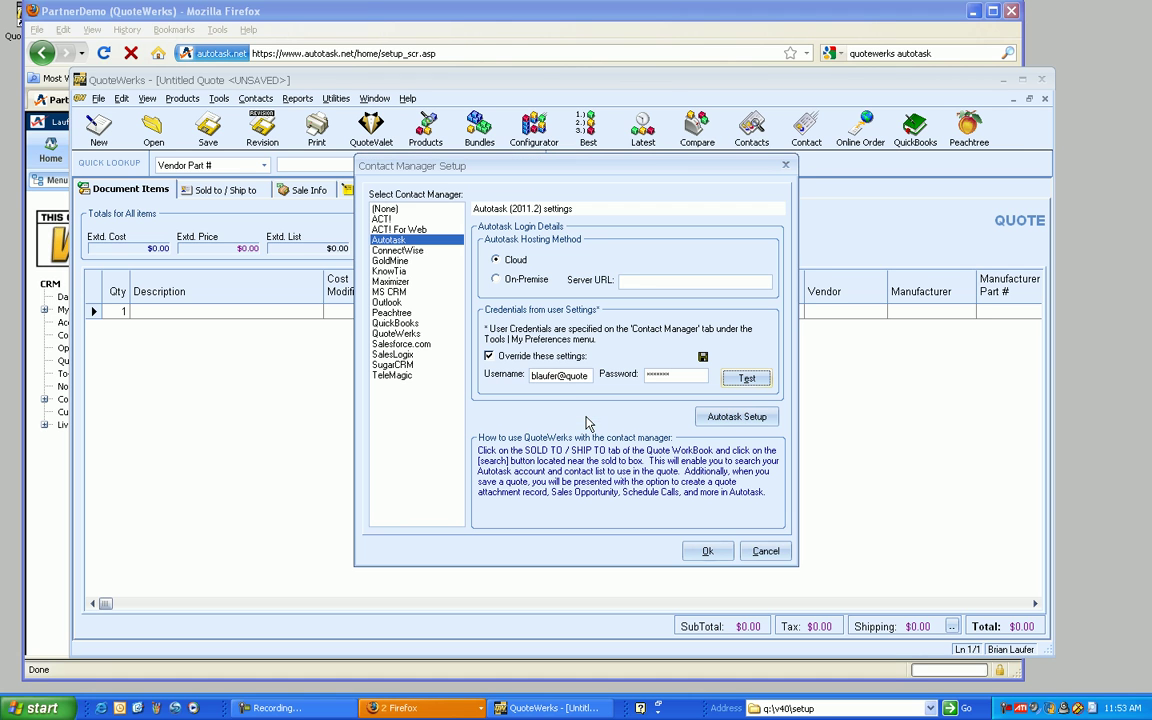
# Step: Open the Autotask setup and examine the default item type choices for product lines
pyautogui.click(718, 422)
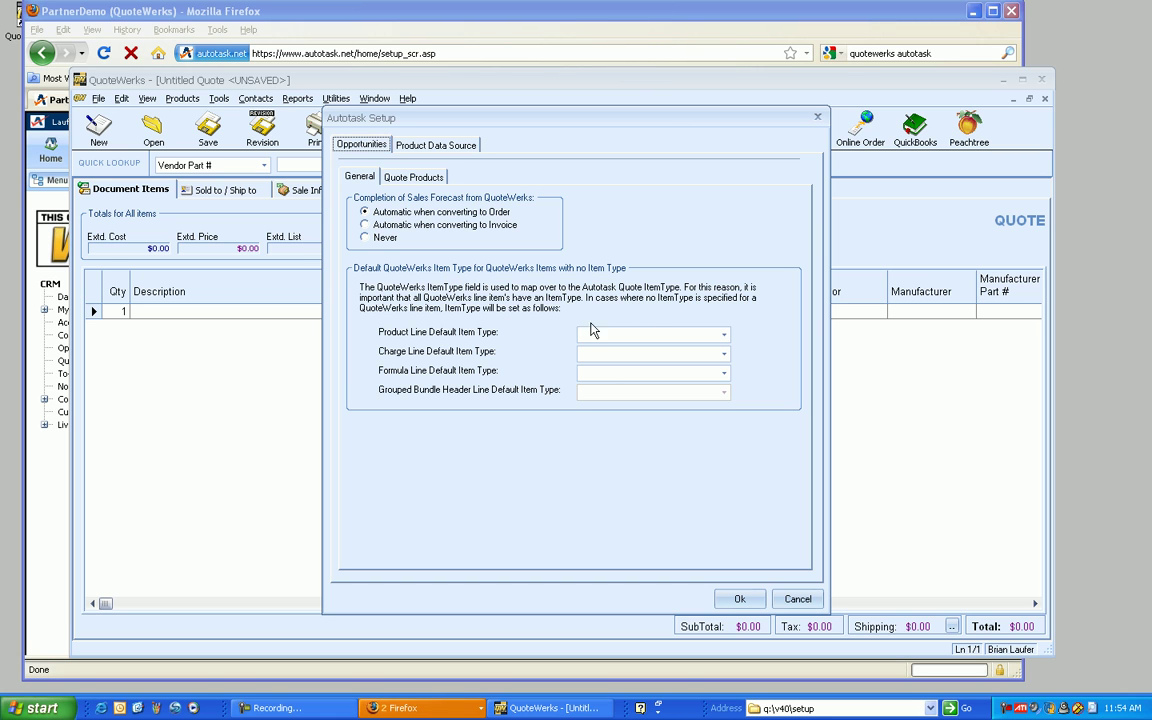
pyautogui.click(726, 335)
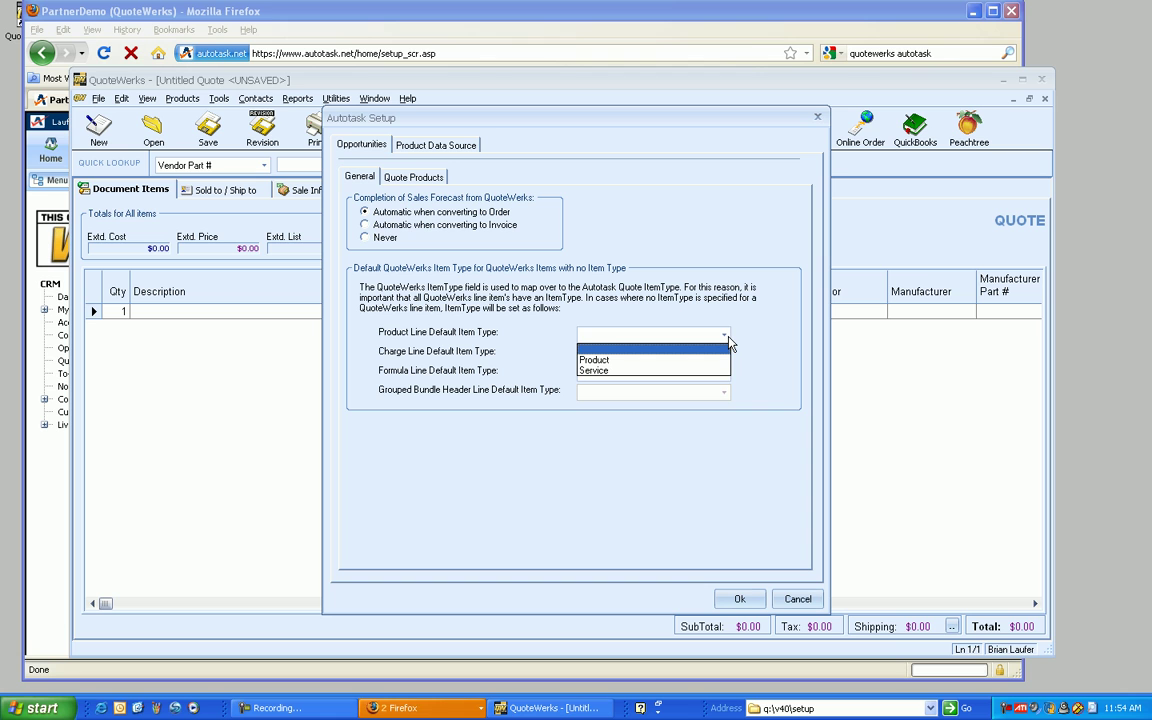
pyautogui.click(729, 338)
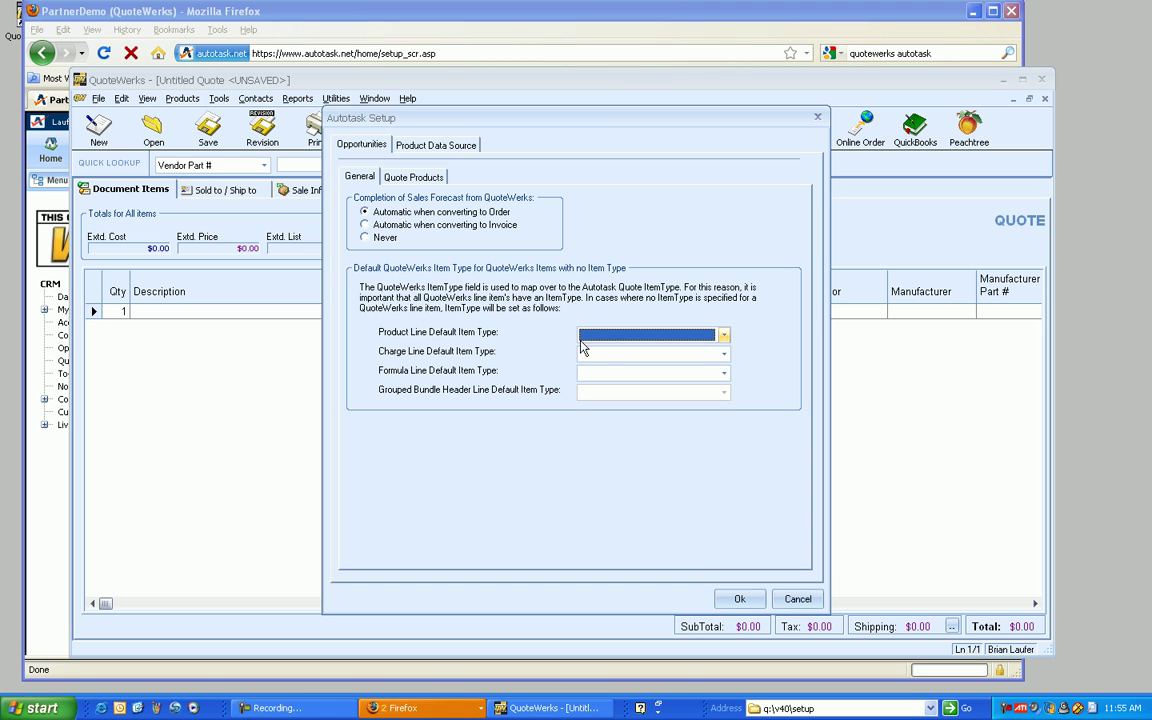
pyautogui.click(695, 338)
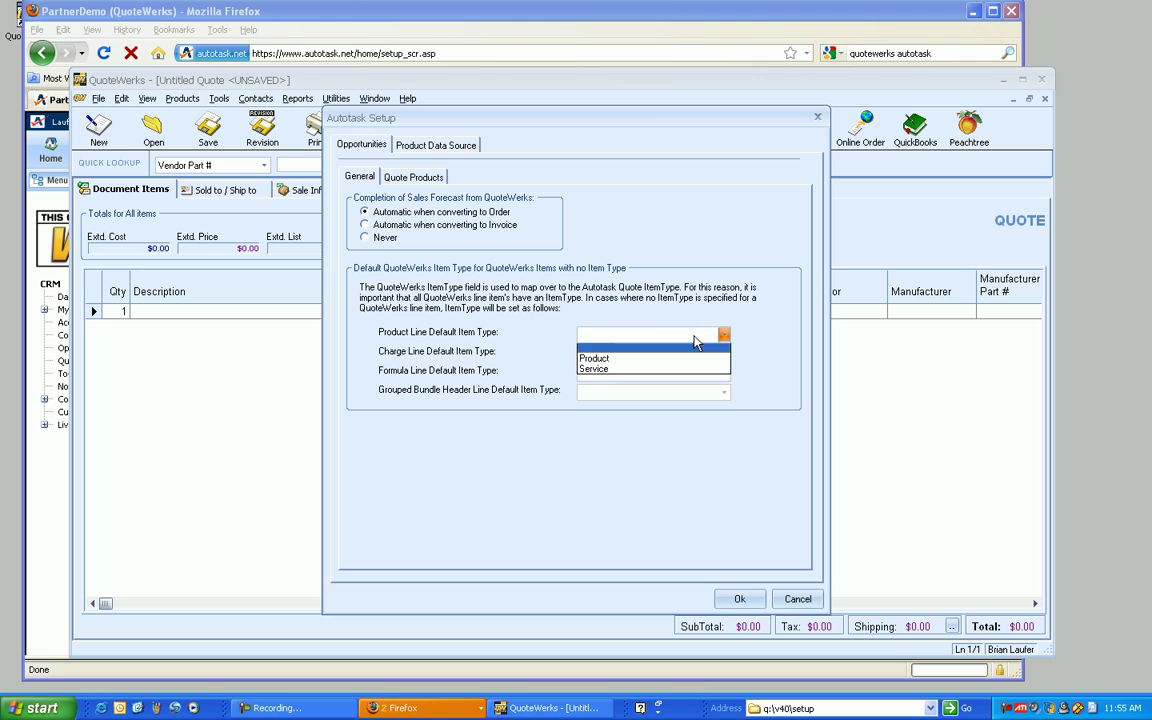
pyautogui.click(695, 342)
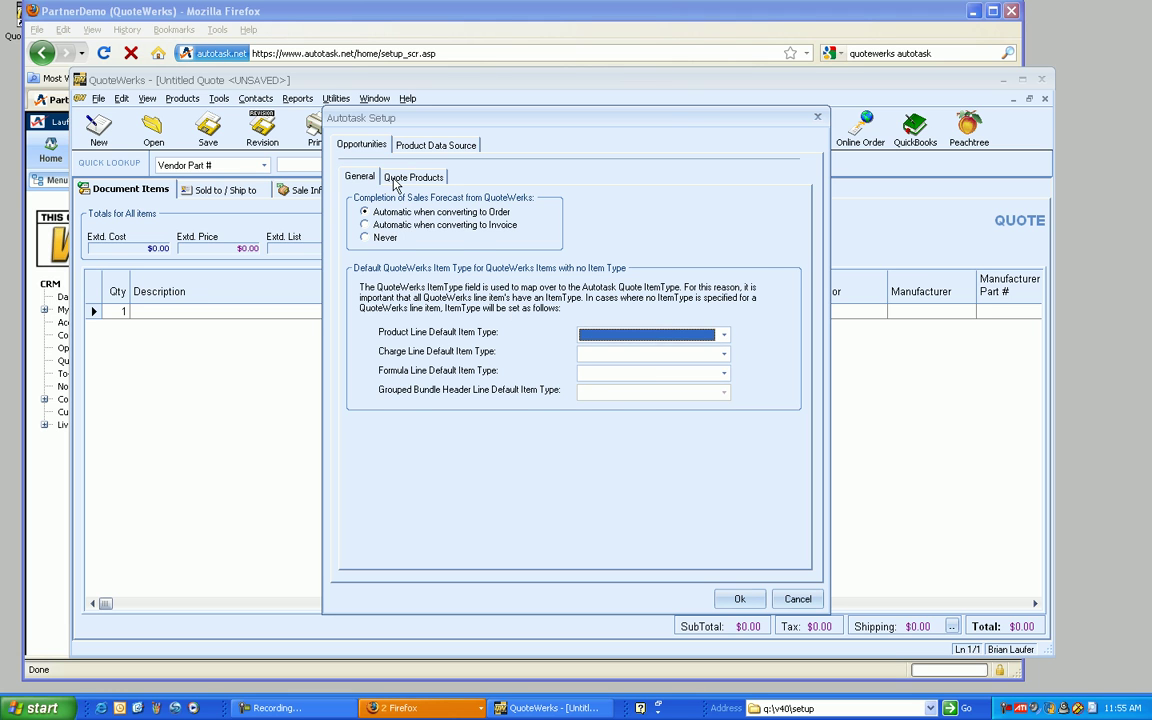
# Step: Review the quote product options for the product line default part number and the single summary product for grouped bundles
pyautogui.click(396, 180)
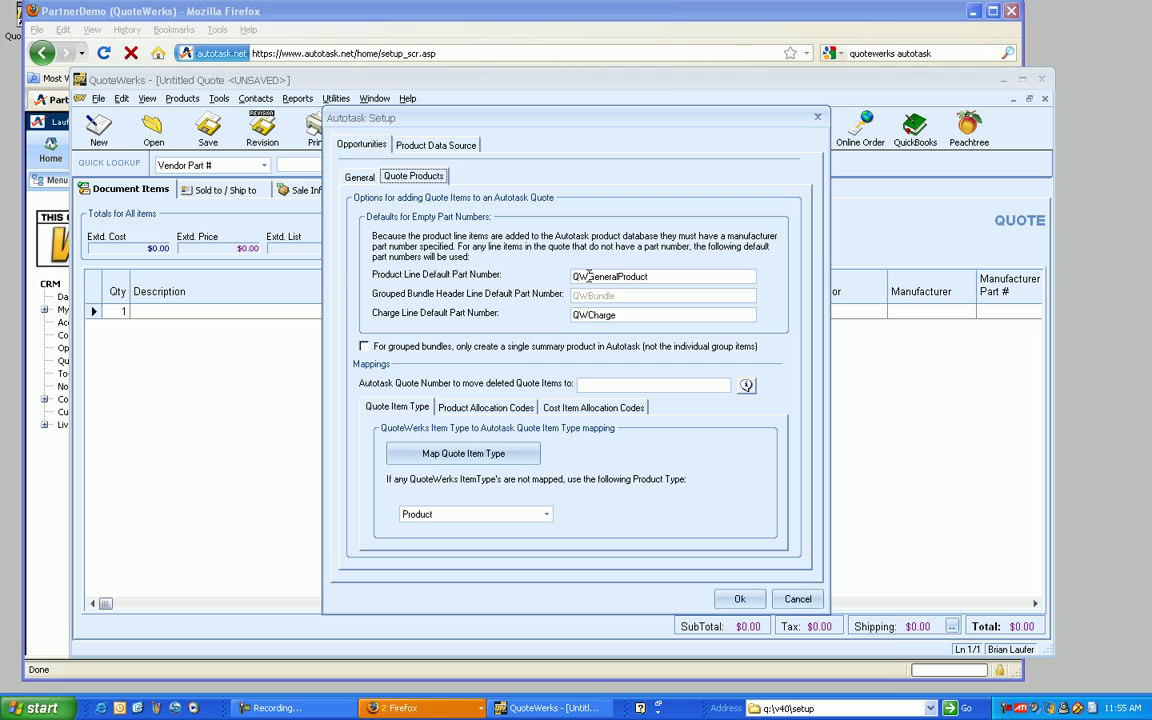
pyautogui.moveTo(650, 277); pyautogui.dragTo(565, 278)
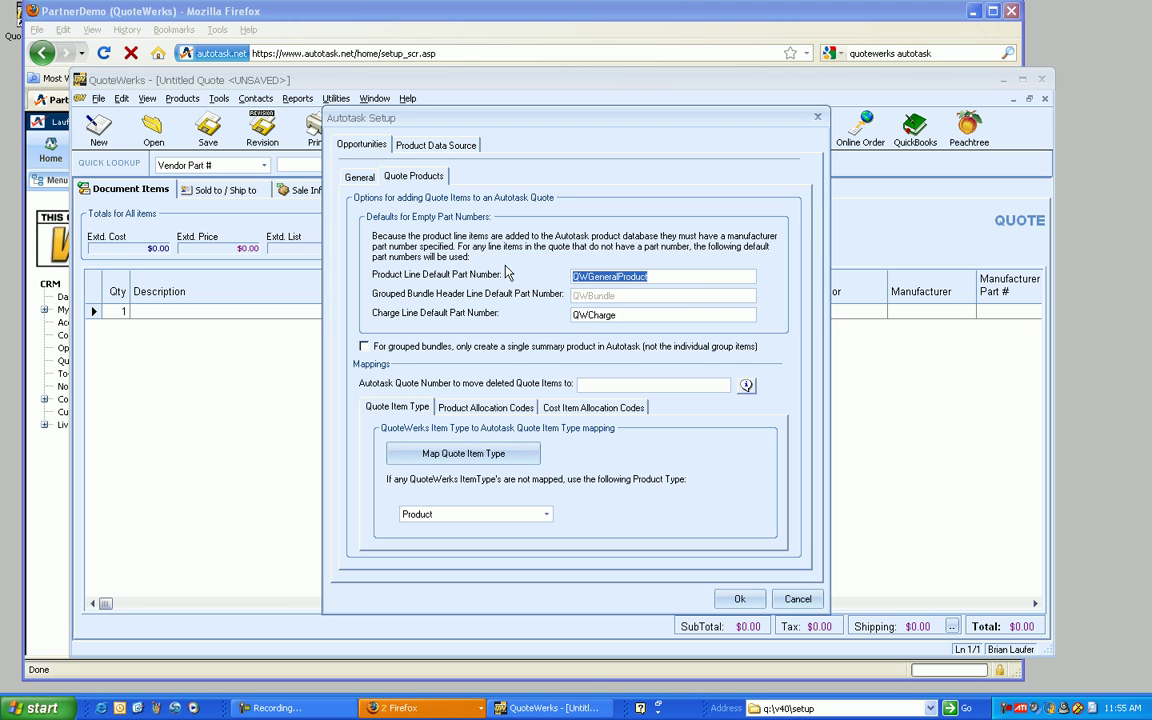
pyautogui.click(674, 277)
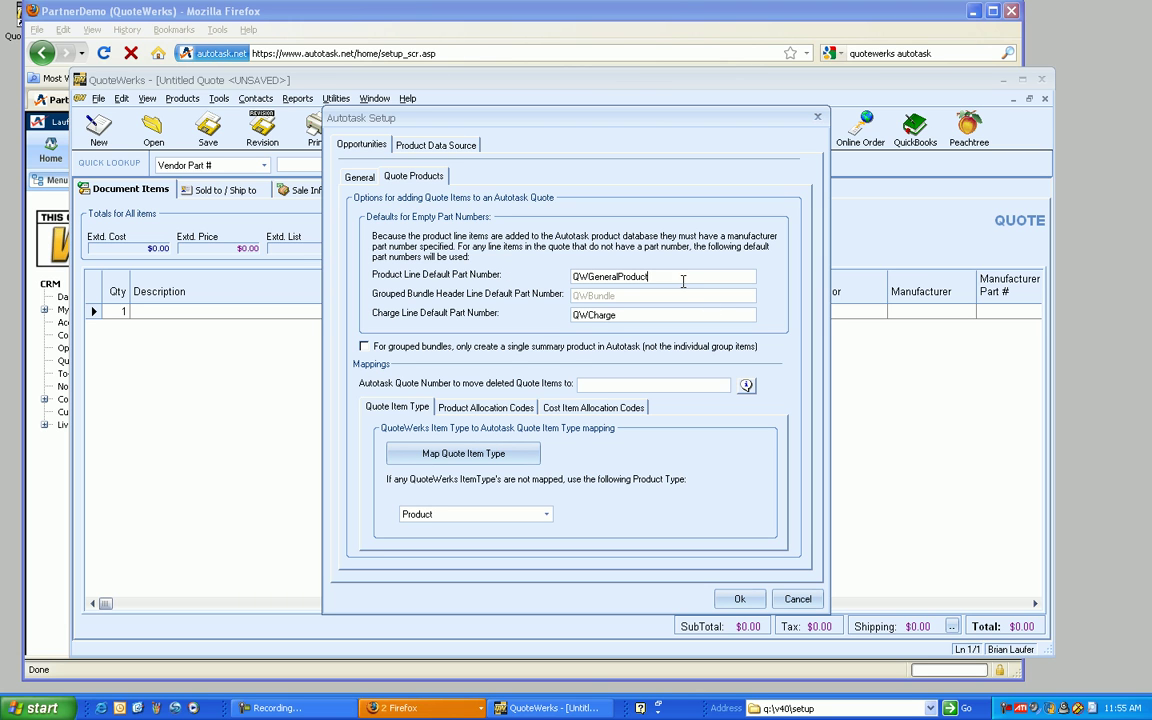
pyautogui.click(365, 347)
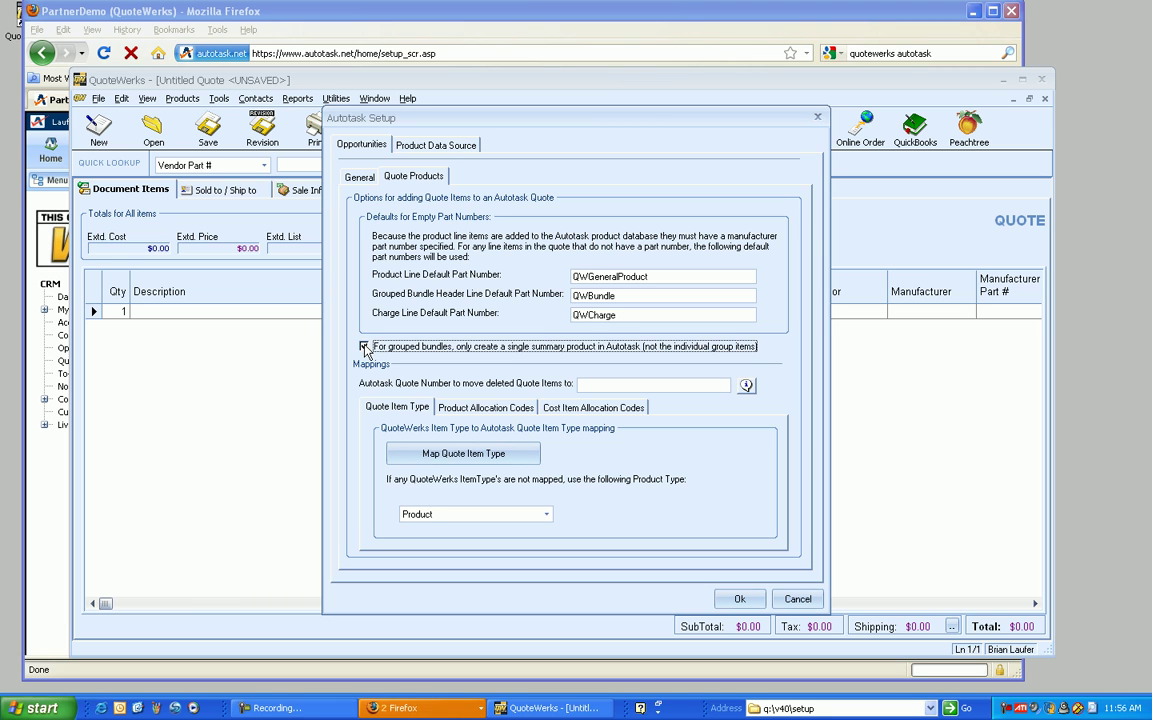
pyautogui.click(364, 347)
# Step: Read the note on the deleted quote items workaround and set the Autotask quote number for deleted items to 1
pyautogui.click(596, 383)
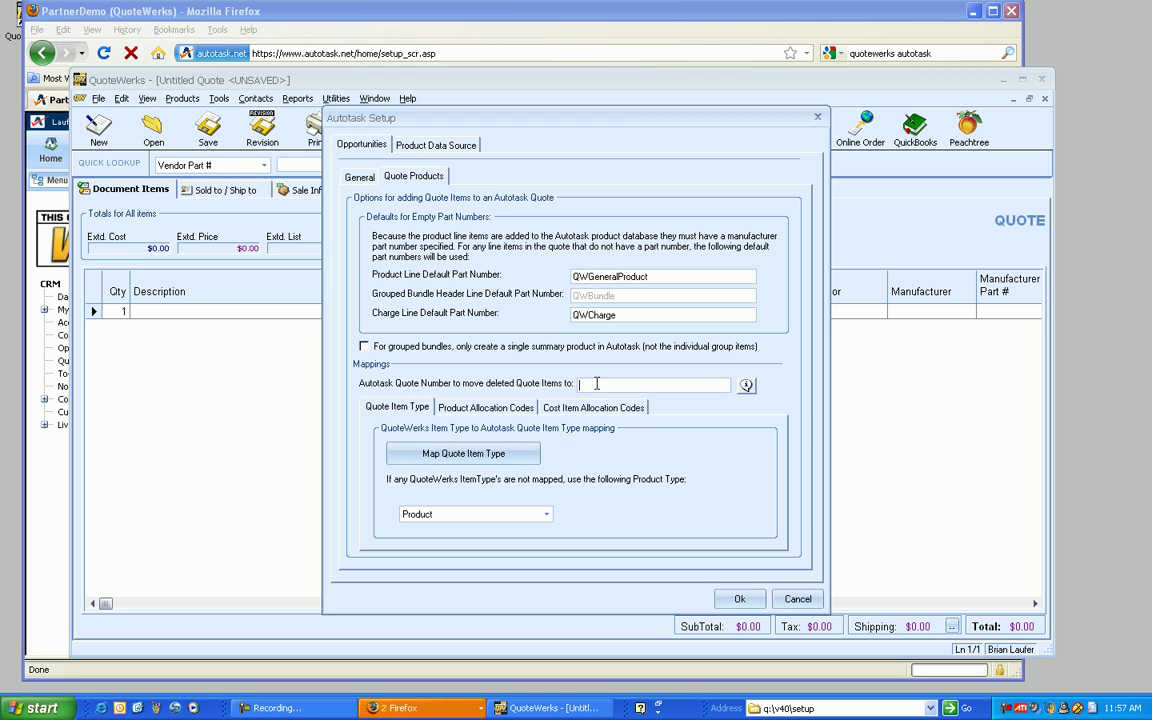
pyautogui.click(746, 385)
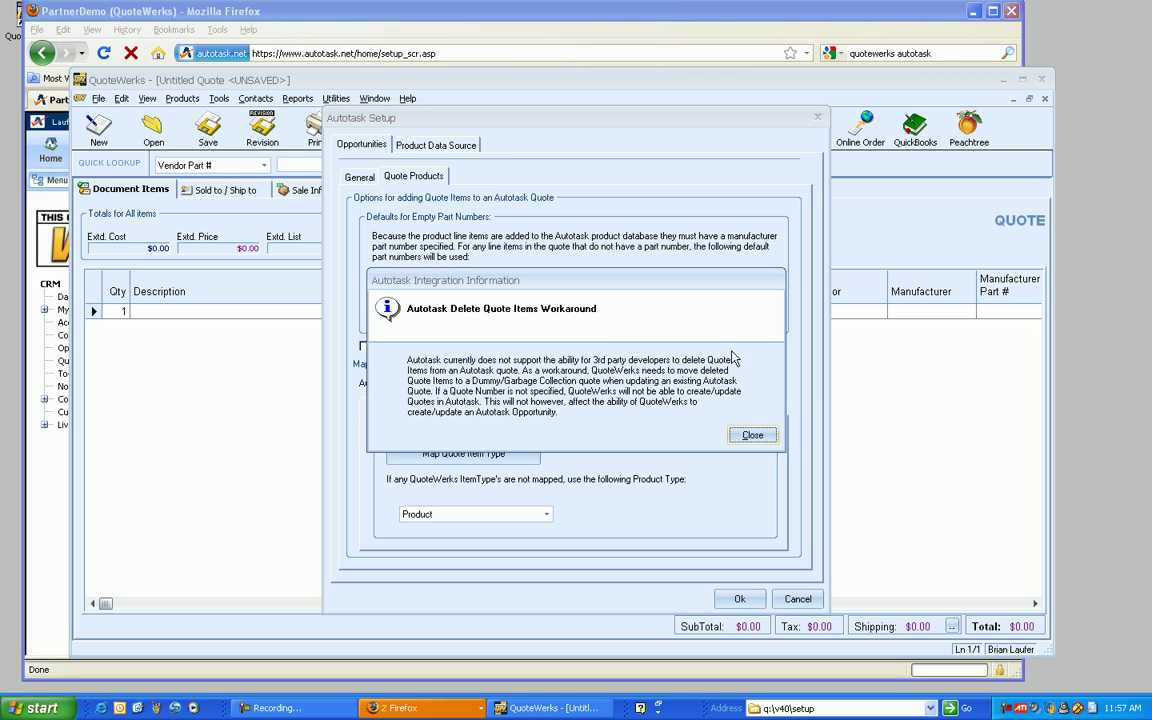
pyautogui.click(752, 436)
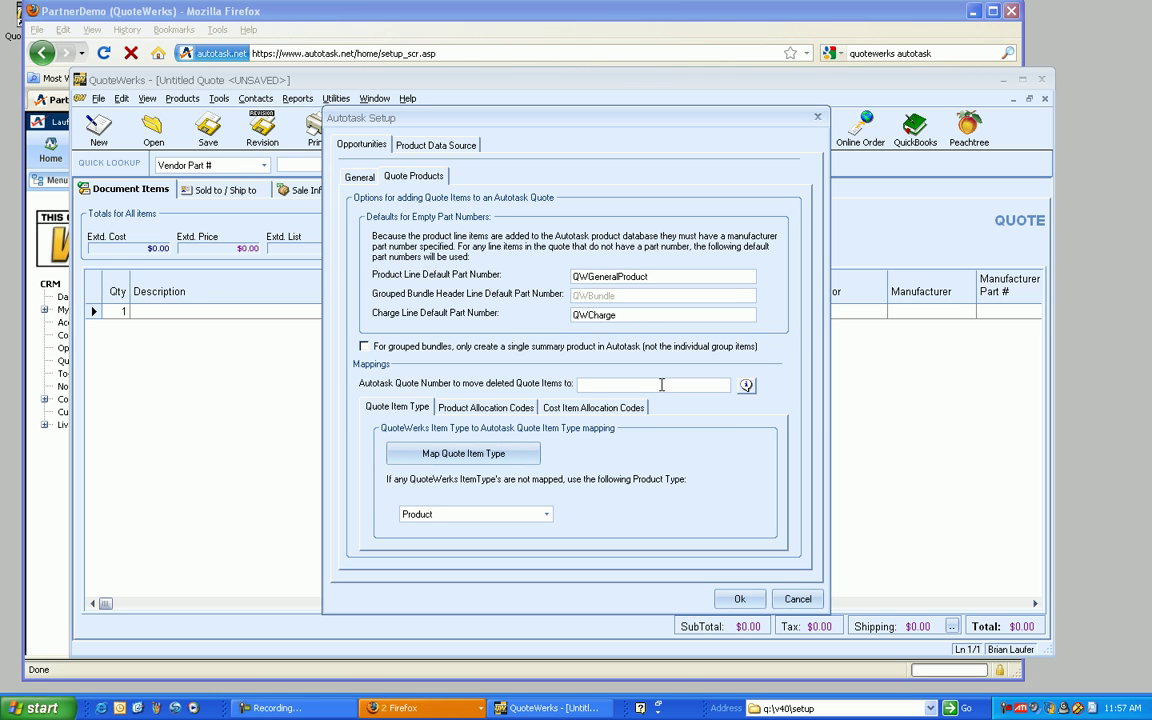
pyautogui.write('1')
# Step: Check which product types are available as the fallback for unmapped item types
pyautogui.click(546, 514)
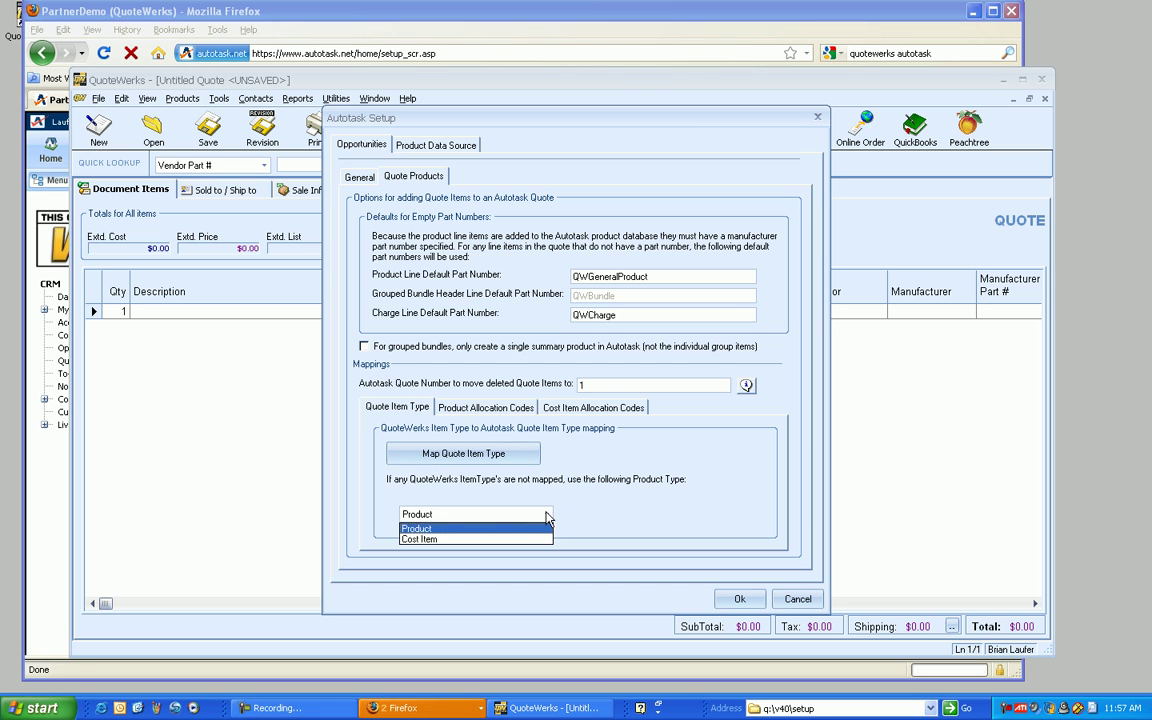
pyautogui.click(546, 515)
pyautogui.click(542, 515)
pyautogui.click(544, 516)
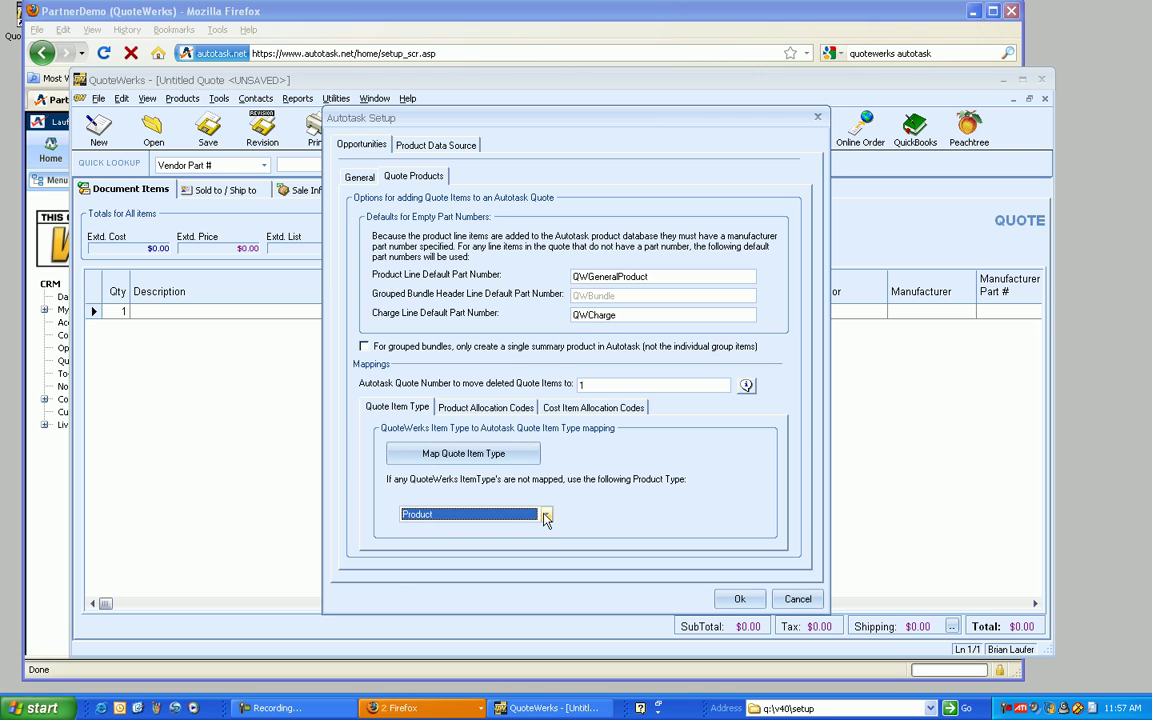
# Step: Map the Product and Service item types to the Autotask quote item type Product, and use Cost Item for unmapped types
pyautogui.click(478, 455)
pyautogui.click(609, 296)
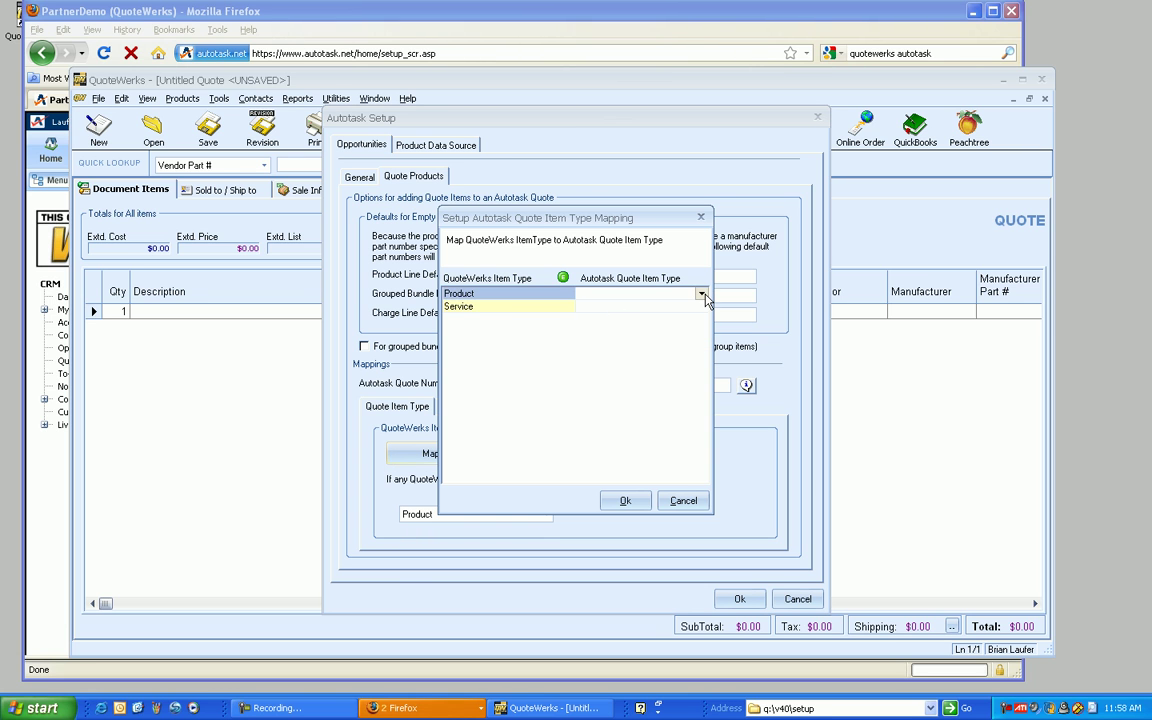
pyautogui.click(701, 293)
pyautogui.click(671, 318)
pyautogui.click(650, 307)
pyautogui.click(701, 306)
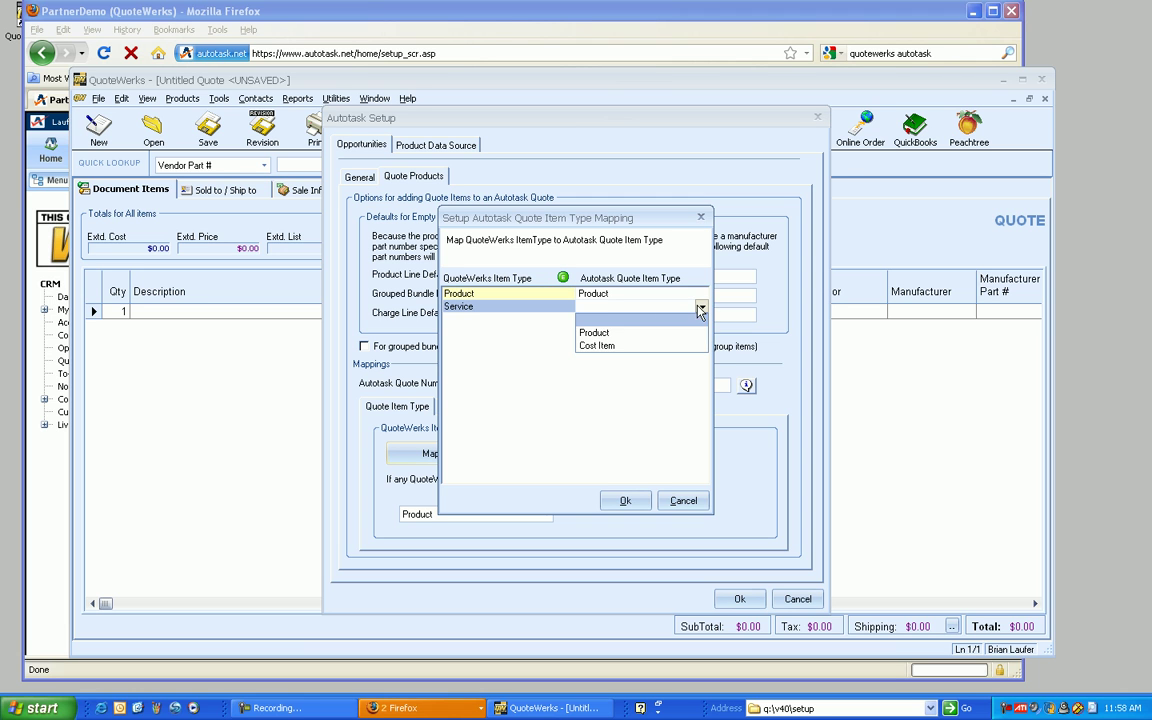
pyautogui.click(628, 333)
pyautogui.click(624, 500)
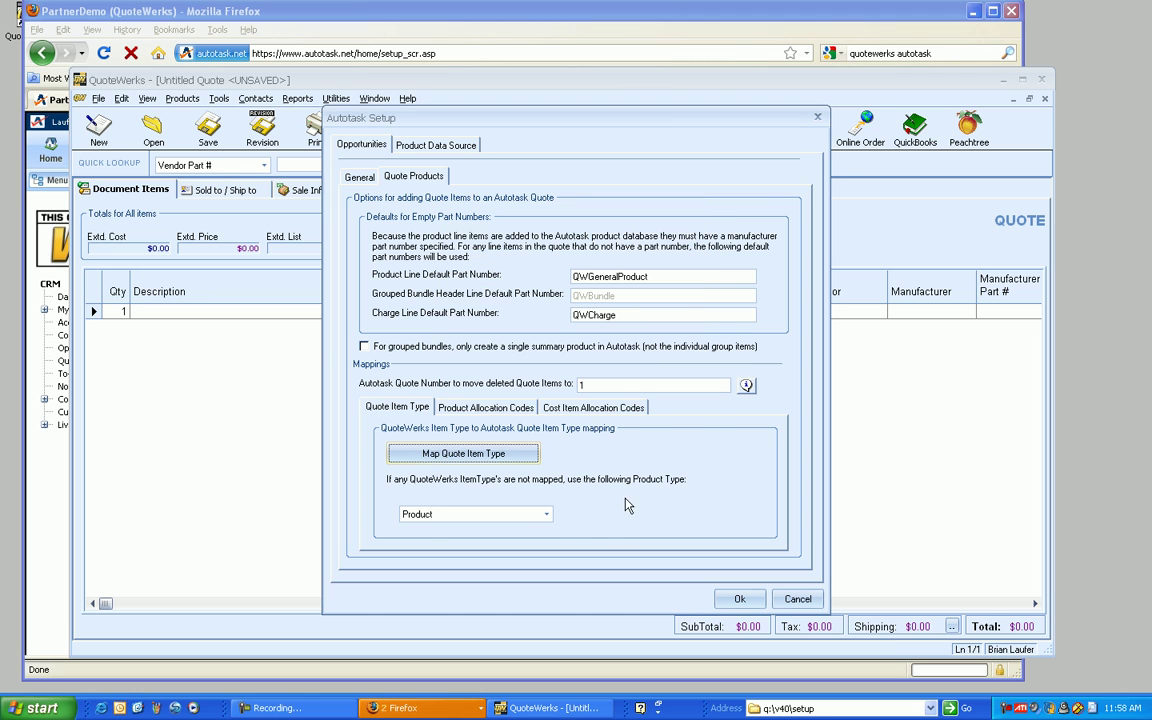
pyautogui.click(543, 516)
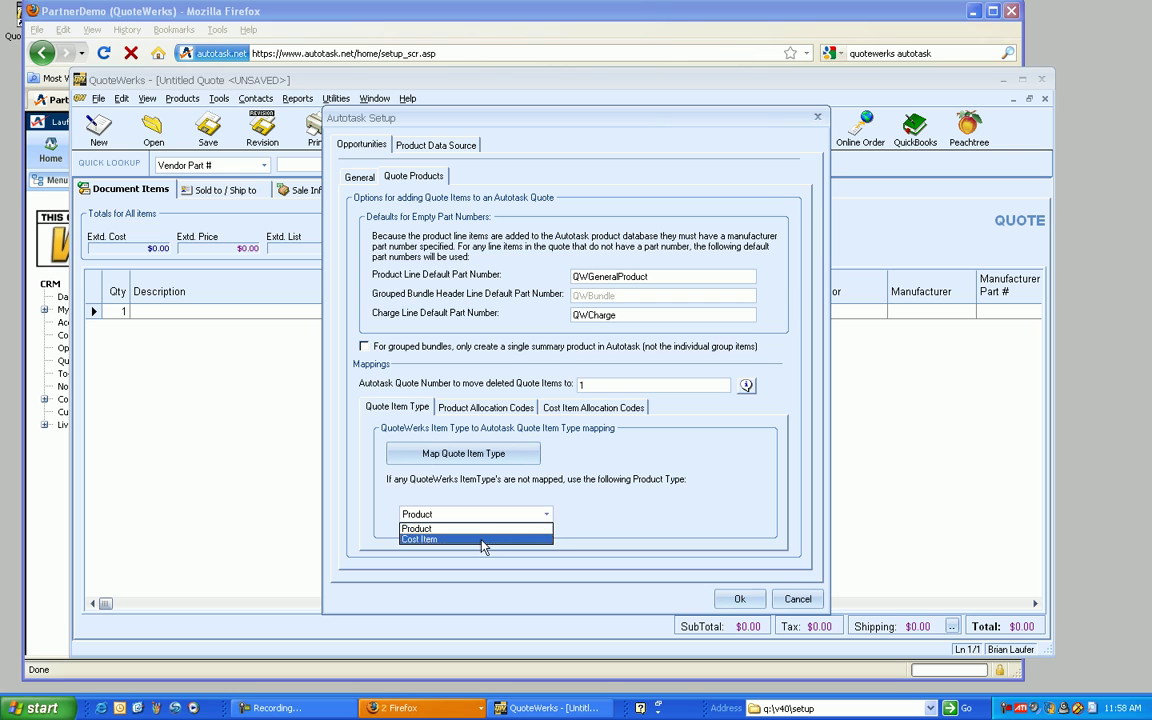
pyautogui.click(445, 540)
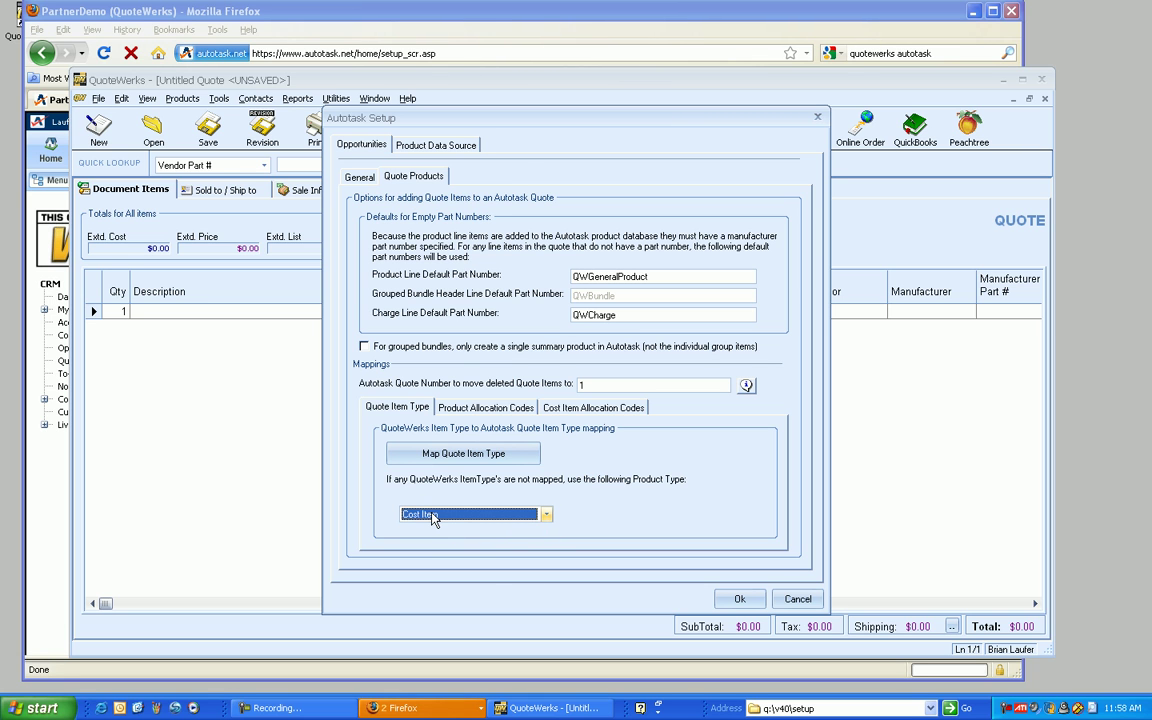
# Step: Review the saved quote item type mapping and close it without changes
pyautogui.click(459, 410)
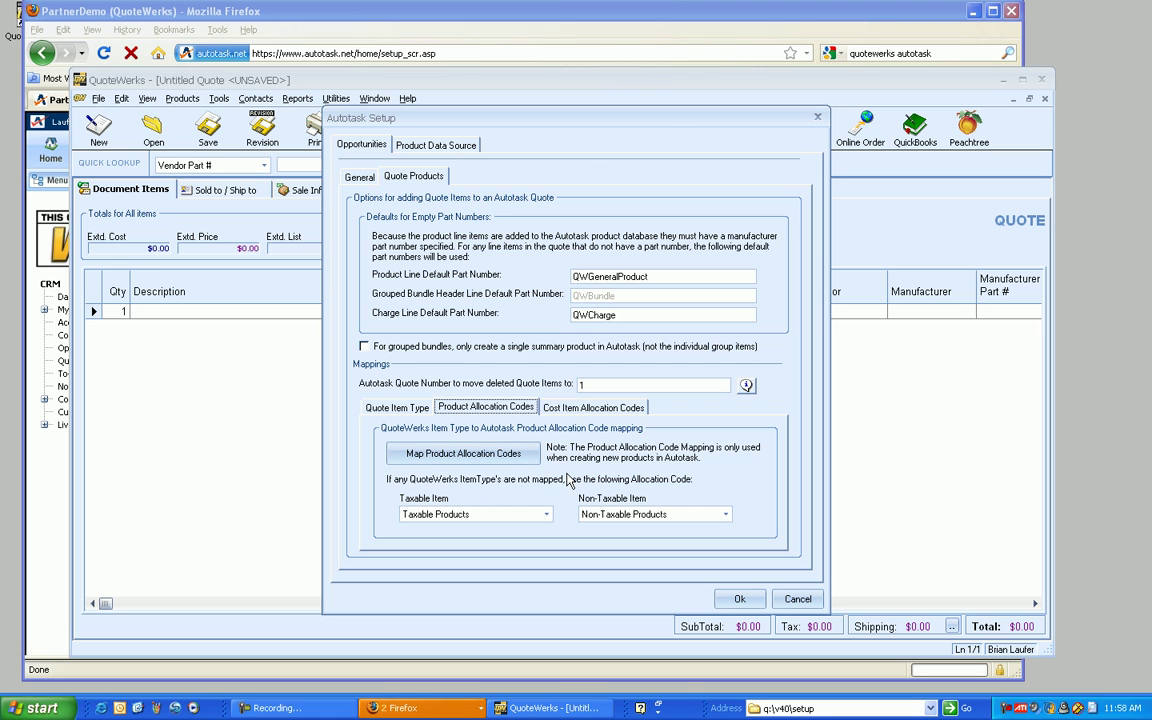
pyautogui.click(376, 407)
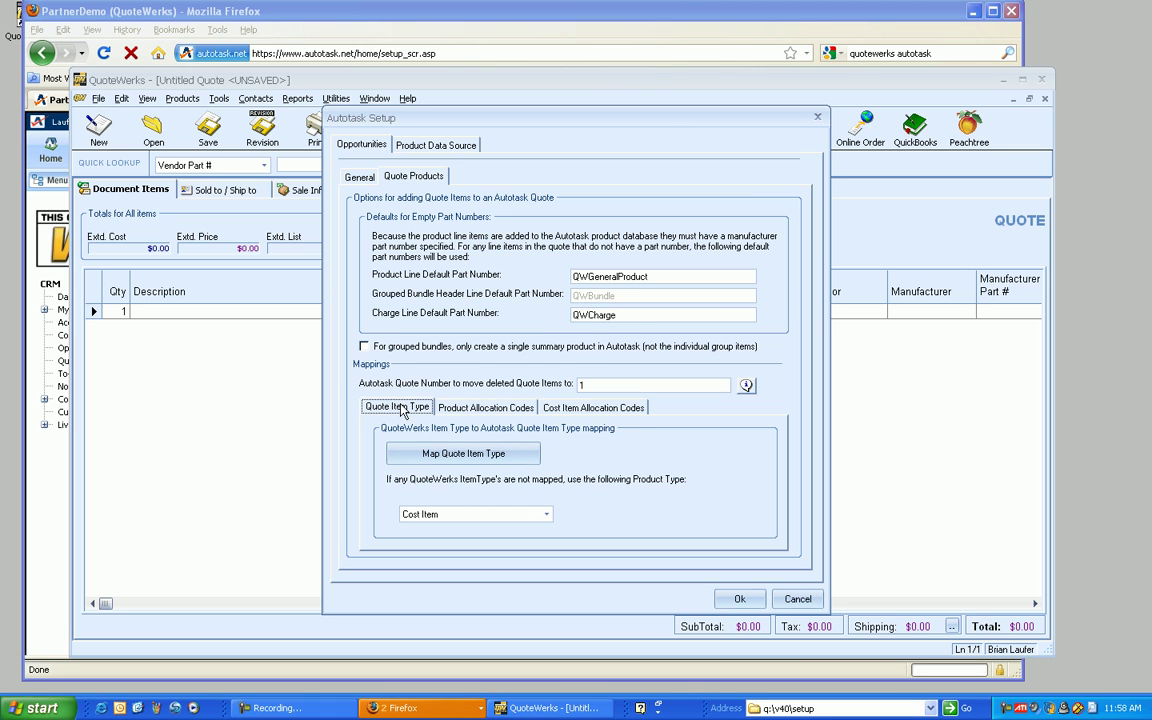
pyautogui.click(464, 453)
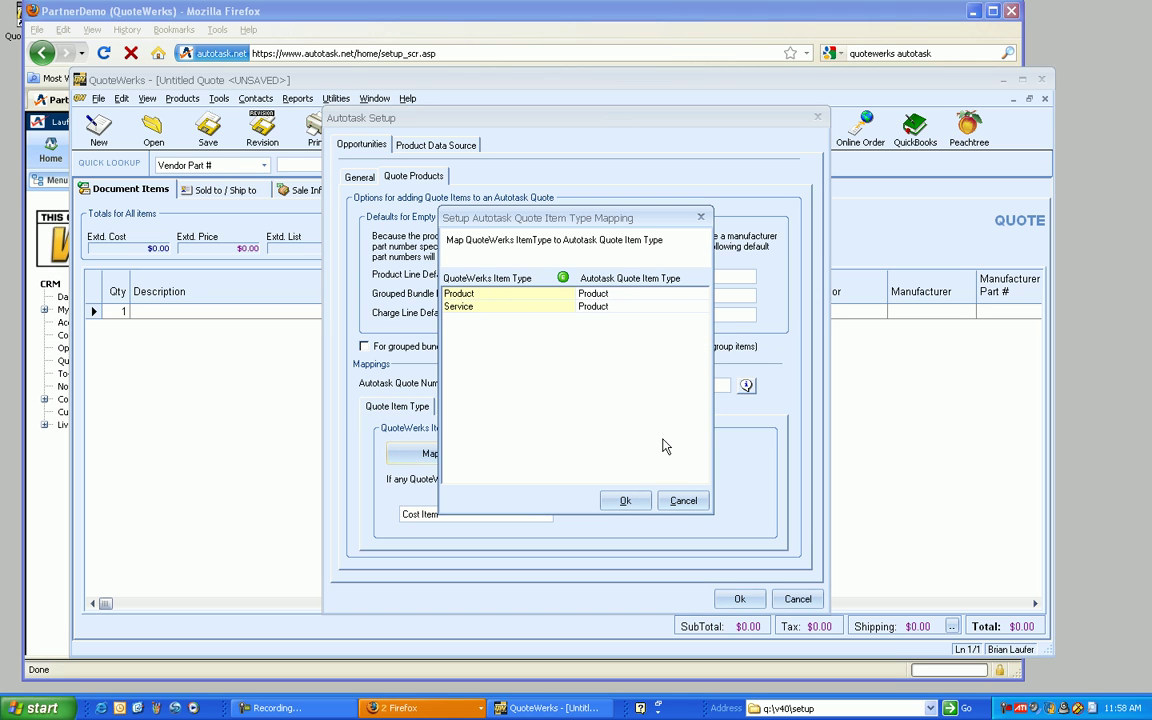
pyautogui.click(683, 501)
# Step: Set the fallback product allocation codes to Taxable Products for taxable items and Non-Taxable Products for non-taxable items
pyautogui.click(480, 407)
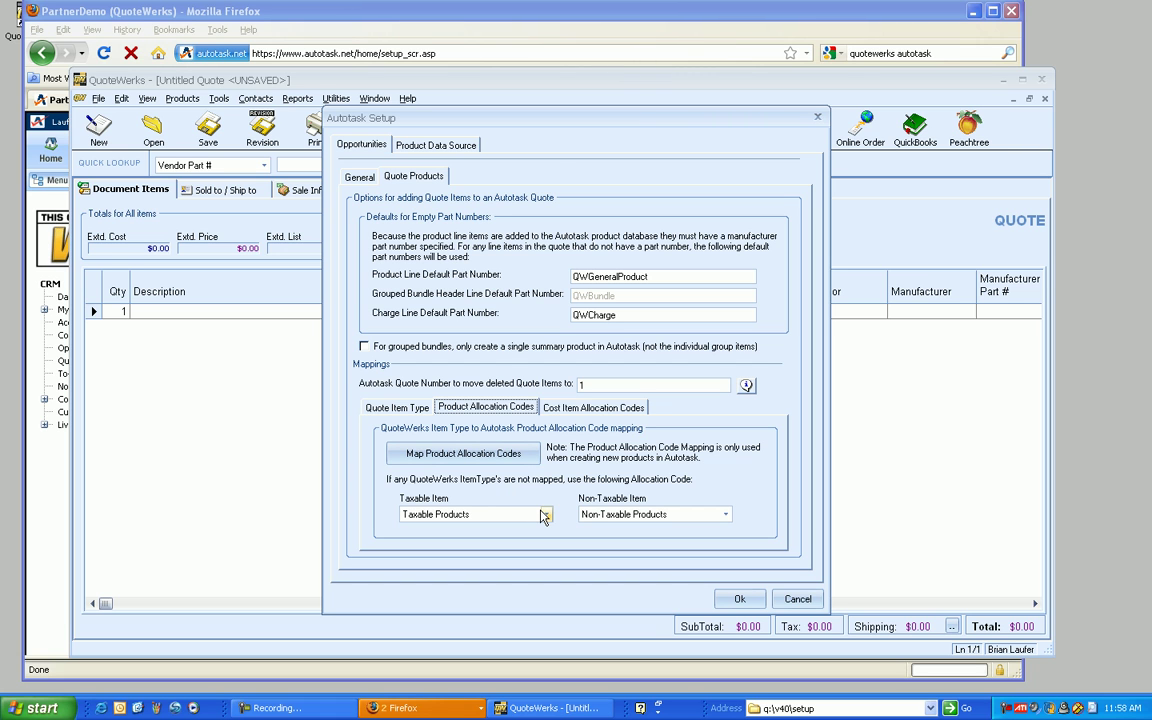
pyautogui.click(485, 518)
pyautogui.click(470, 532)
pyautogui.click(640, 514)
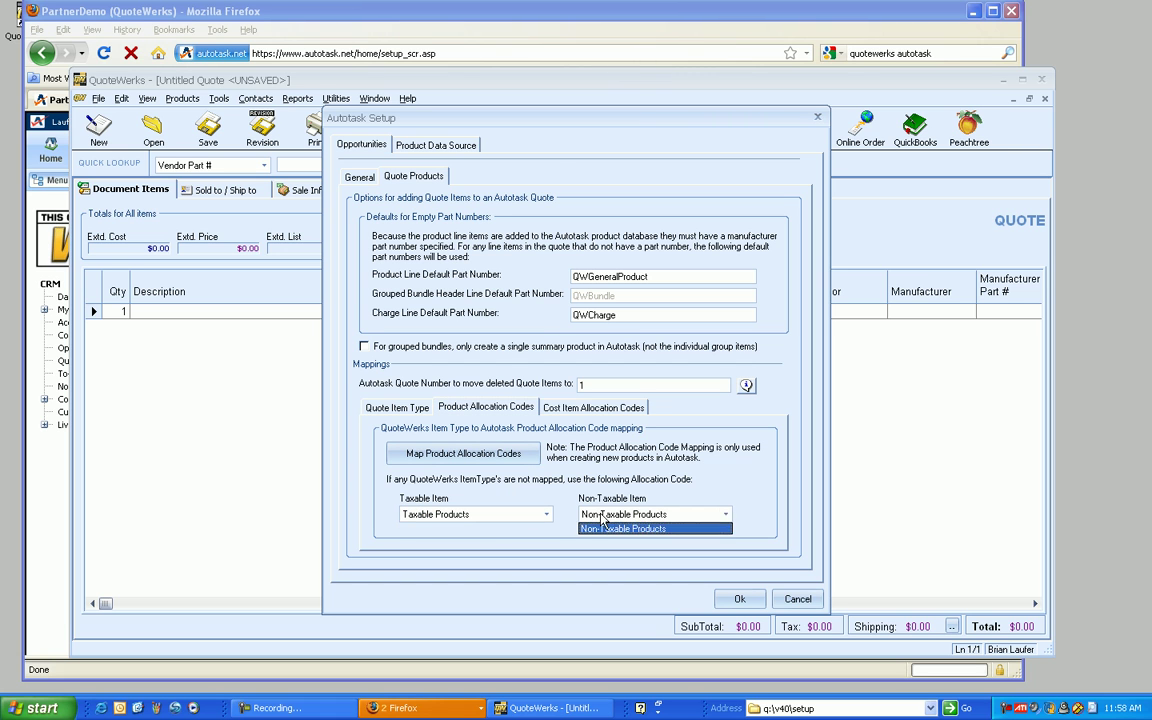
pyautogui.click(630, 532)
# Step: Examine the product allocation code choices for the Product item type and close the mapping without saving
pyautogui.click(458, 452)
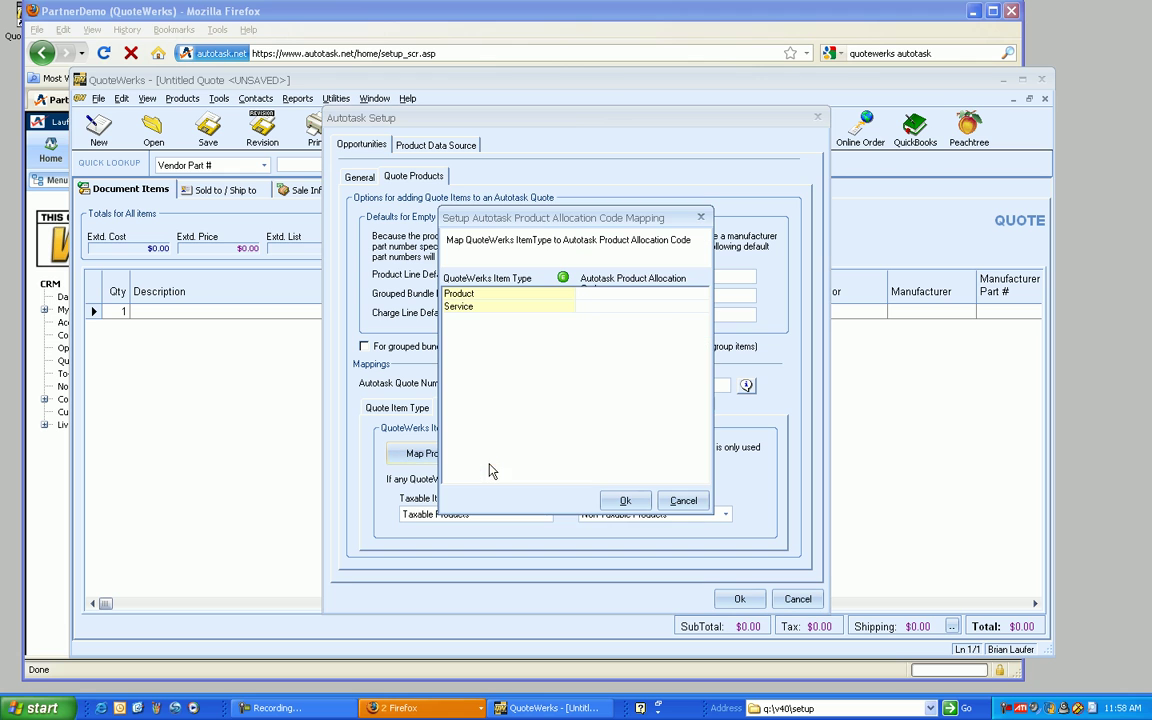
pyautogui.click(690, 295)
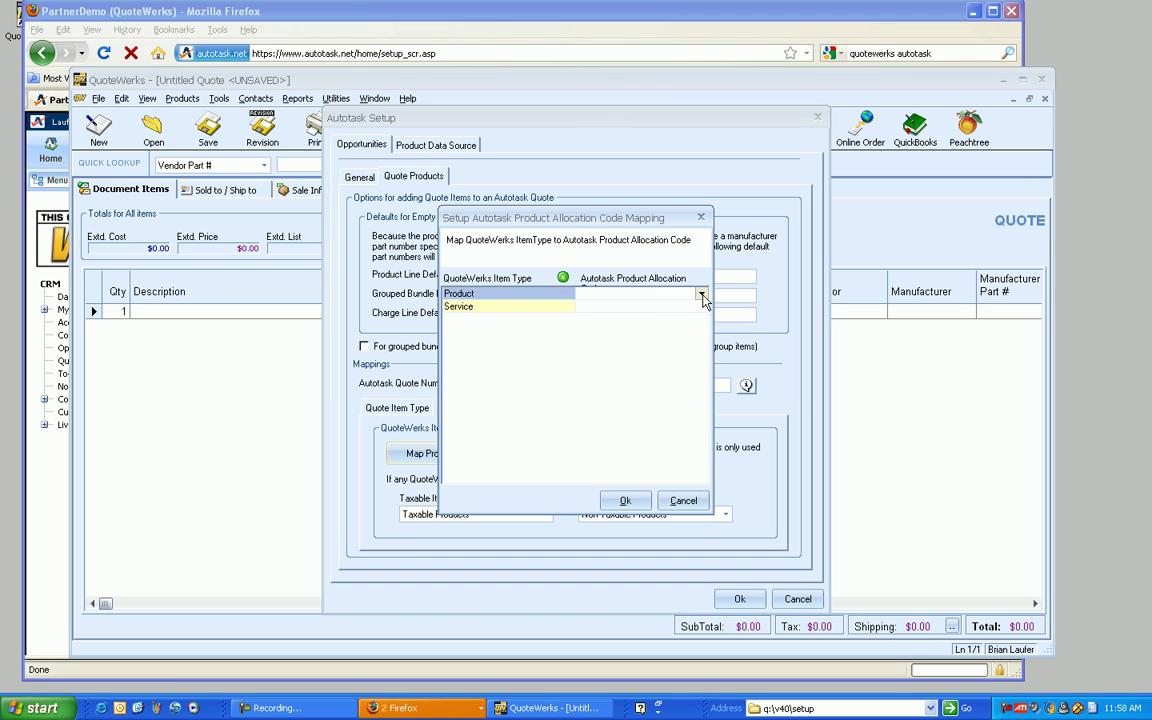
pyautogui.click(703, 296)
pyautogui.click(703, 296)
pyautogui.click(683, 500)
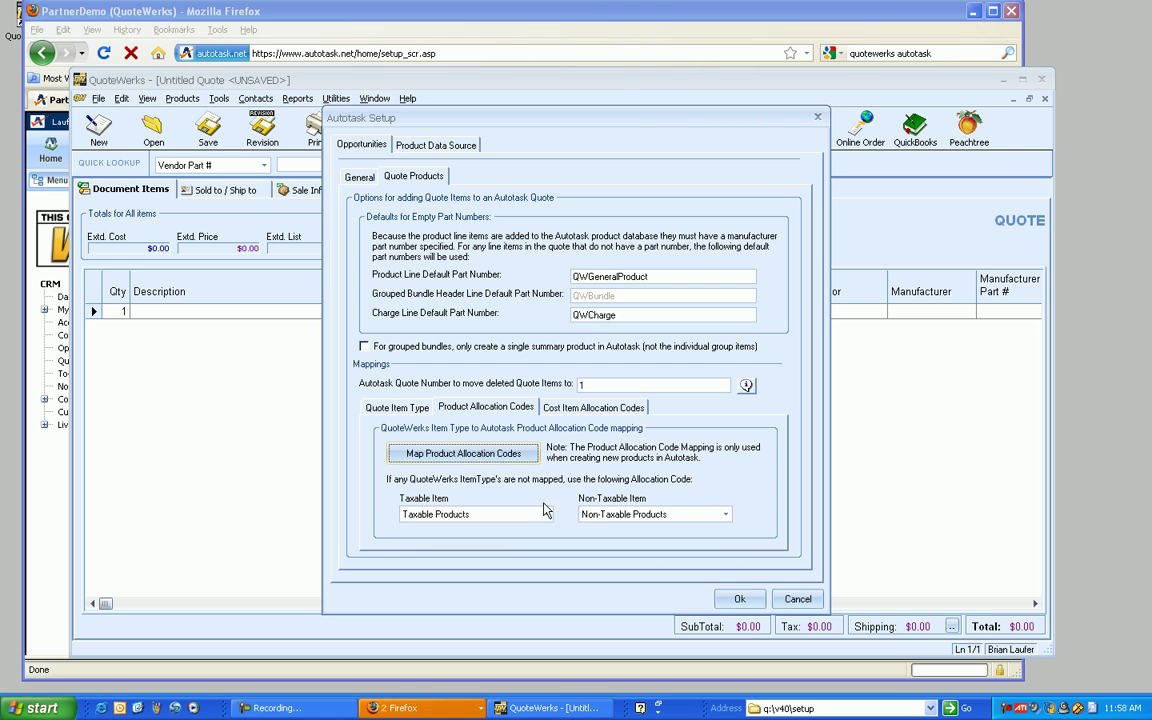
# Step: Examine the cost item allocation code choices for the Service item type and close the mapping without saving
pyautogui.click(573, 408)
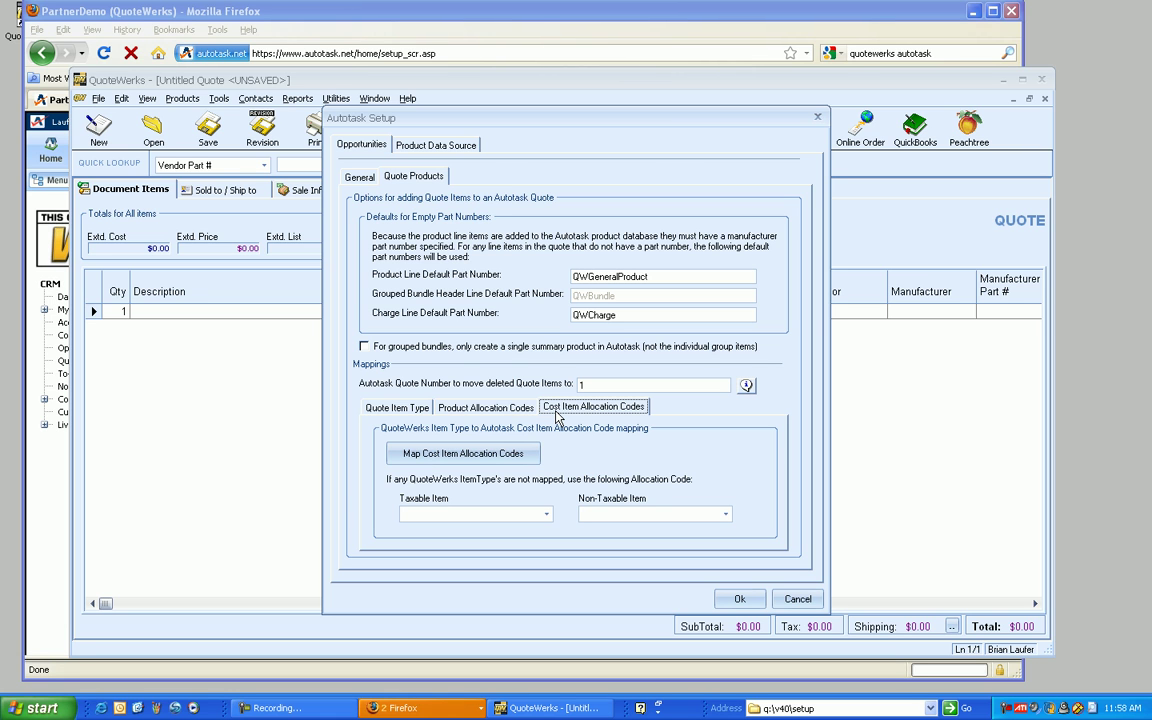
pyautogui.click(494, 454)
pyautogui.click(660, 307)
pyautogui.click(701, 307)
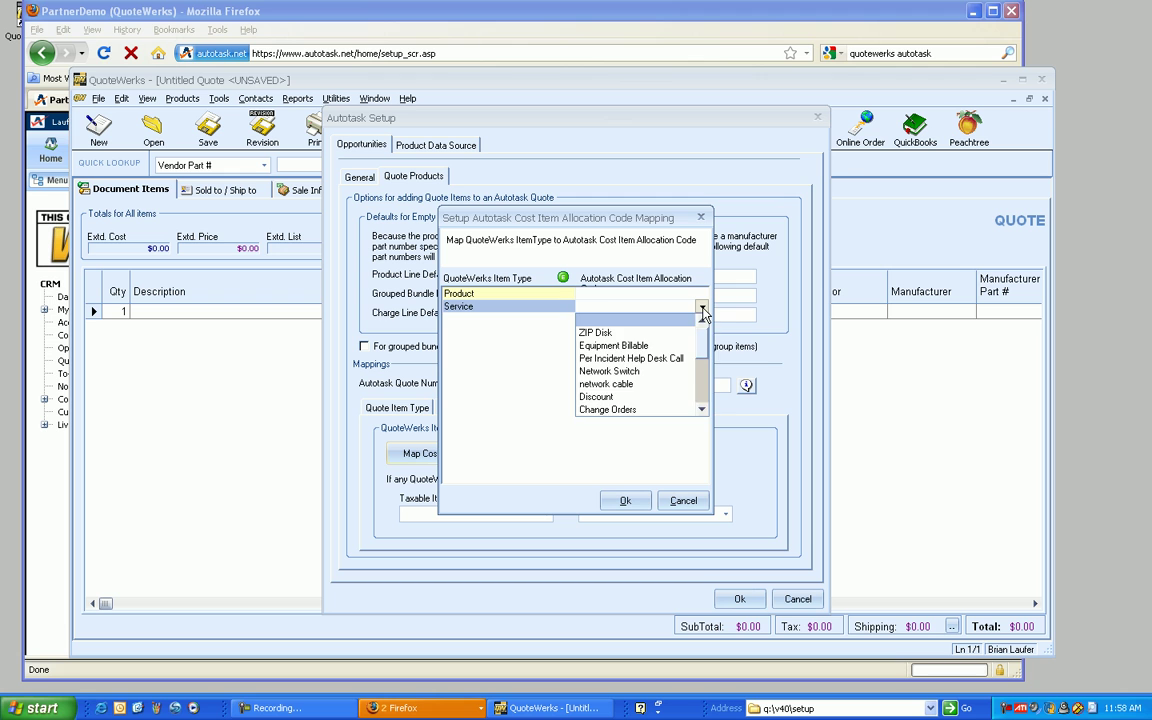
pyautogui.click(702, 308)
pyautogui.click(683, 500)
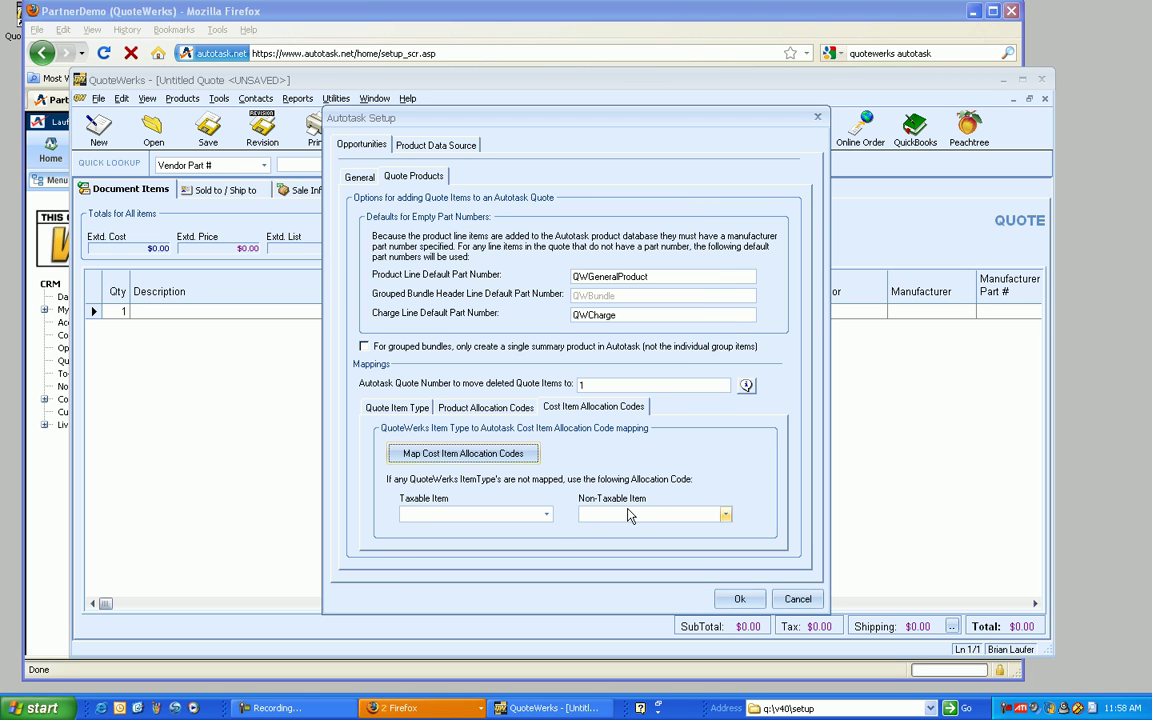
# Step: Set the fallback cost item allocation codes to Equipment Billable for taxable items and Miscellaneous for non-taxable items
pyautogui.click(545, 514)
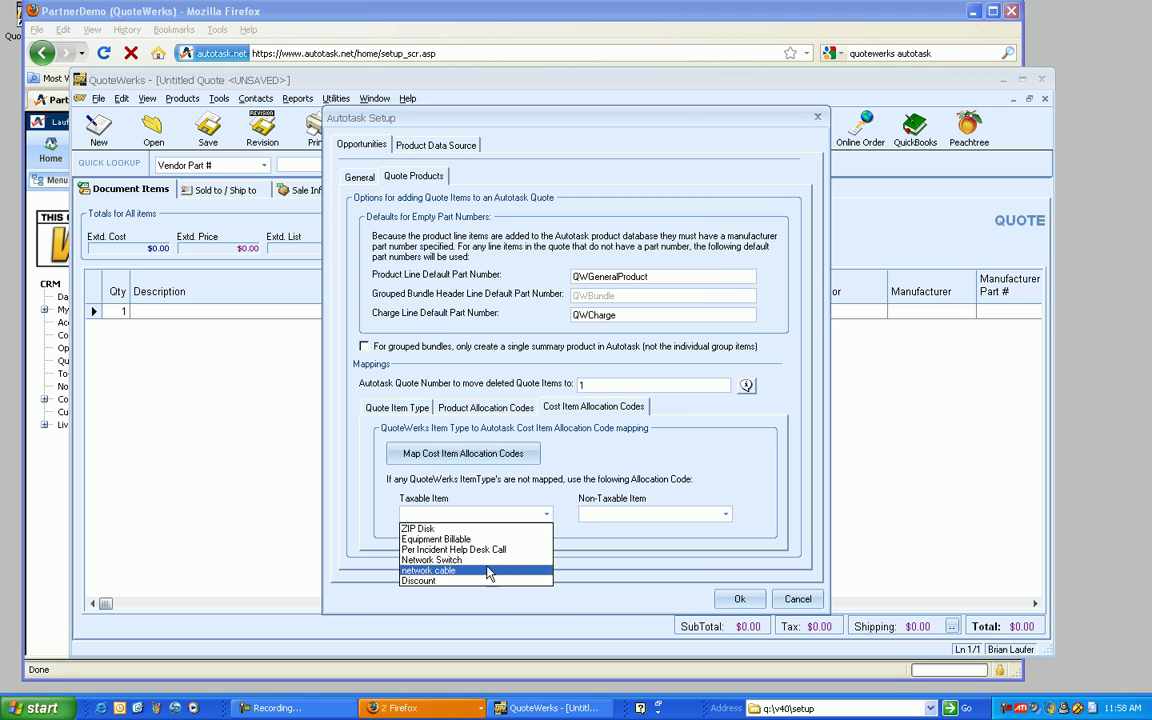
pyautogui.click(470, 540)
pyautogui.click(655, 514)
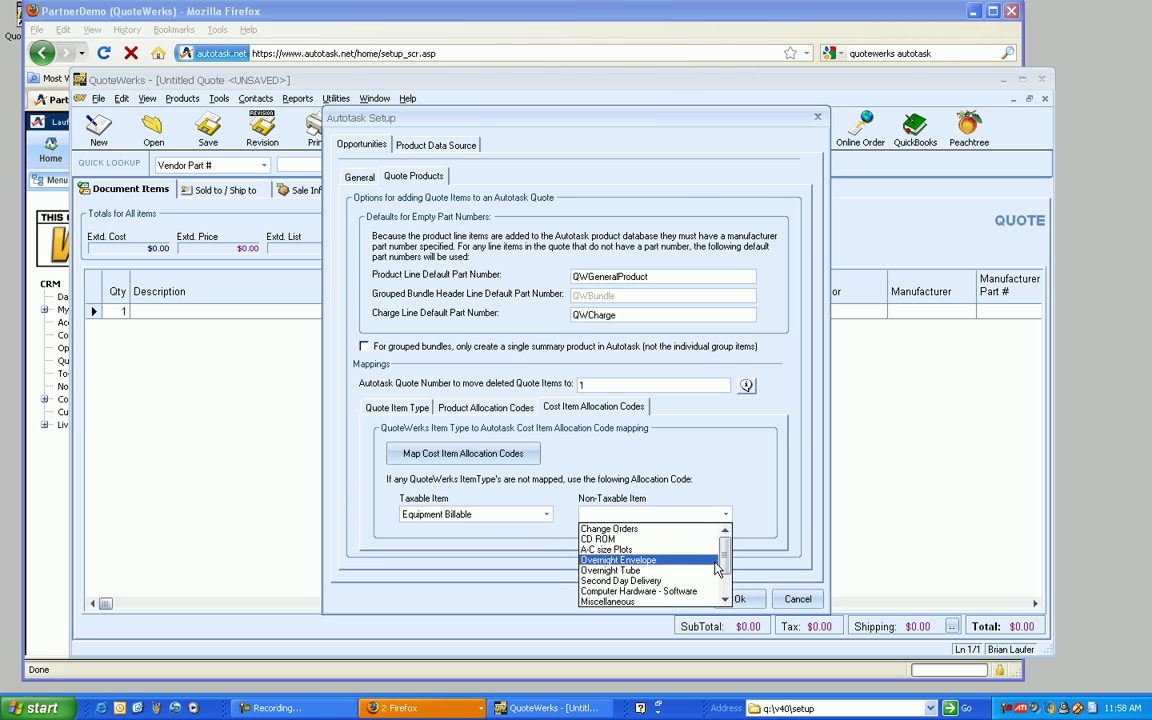
pyautogui.click(640, 550)
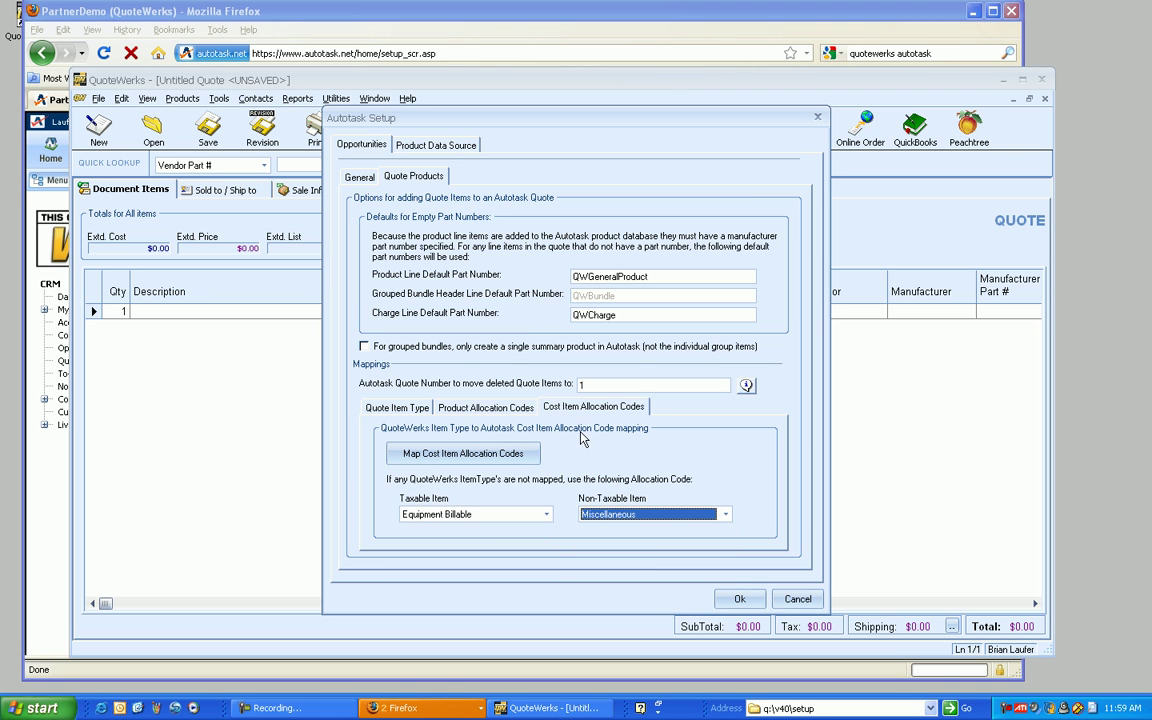
# Step: Assign the Product item type to the Autotask Products Database, choose one for the Services Database, and save the Autotask and contact manager setup
pyautogui.click(421, 150)
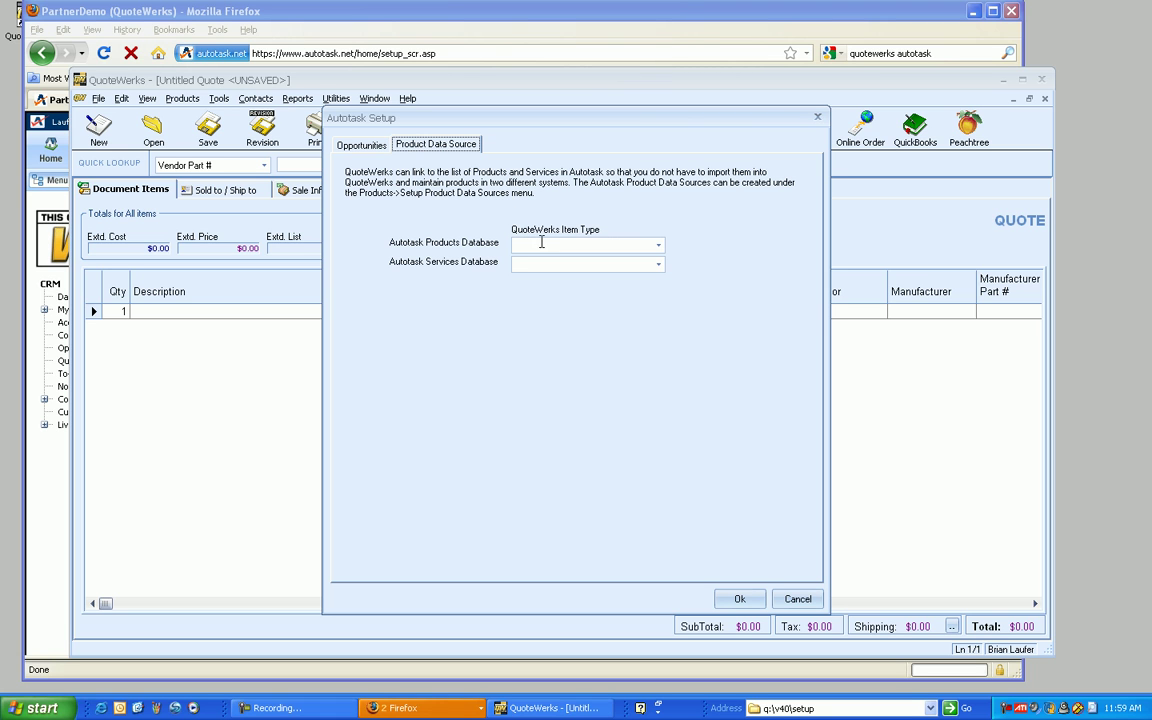
pyautogui.click(658, 246)
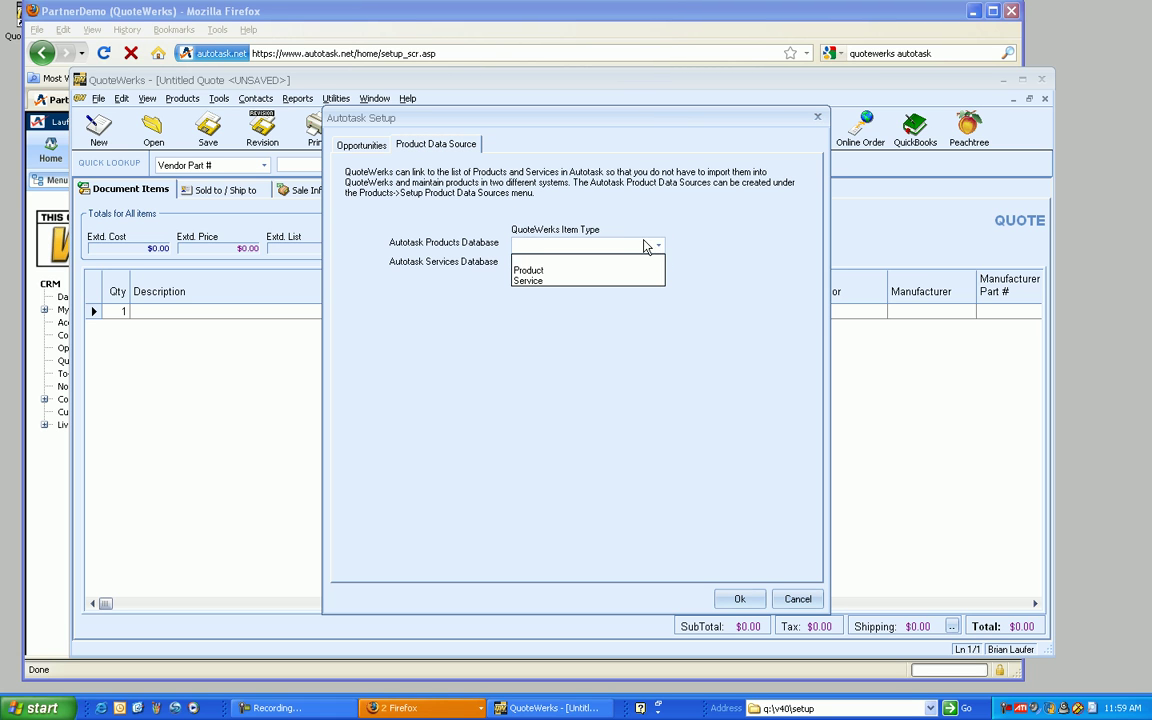
pyautogui.click(622, 270)
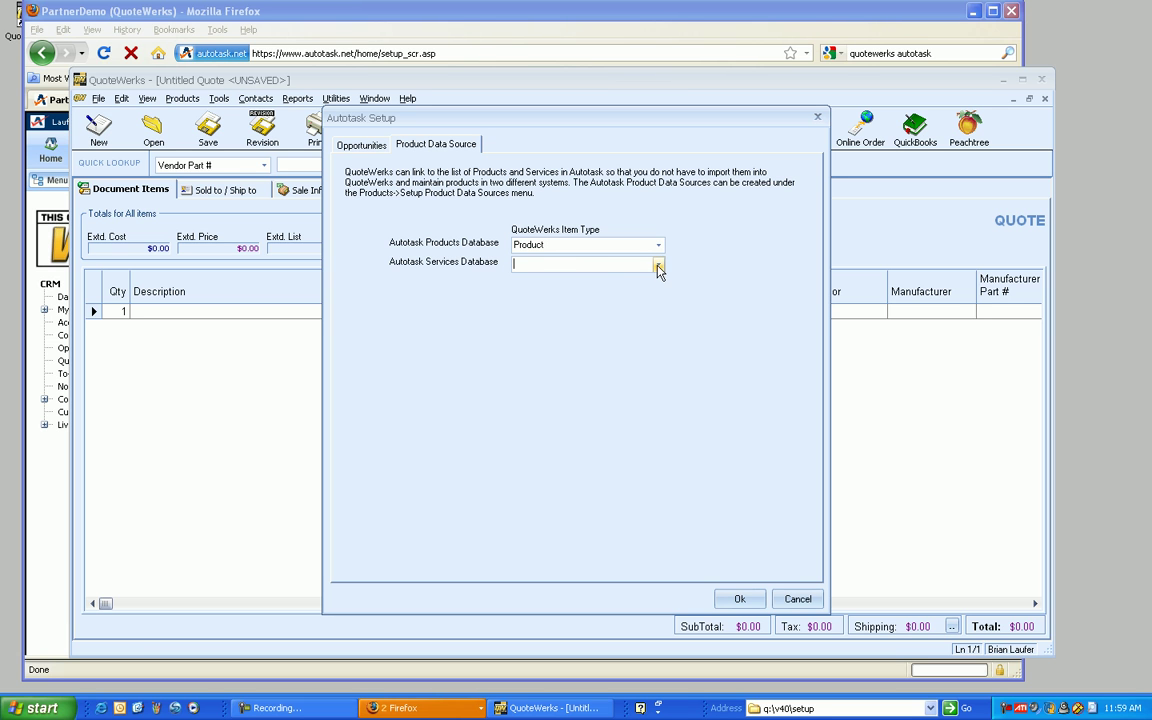
pyautogui.click(658, 263)
pyautogui.click(574, 290)
pyautogui.click(750, 602)
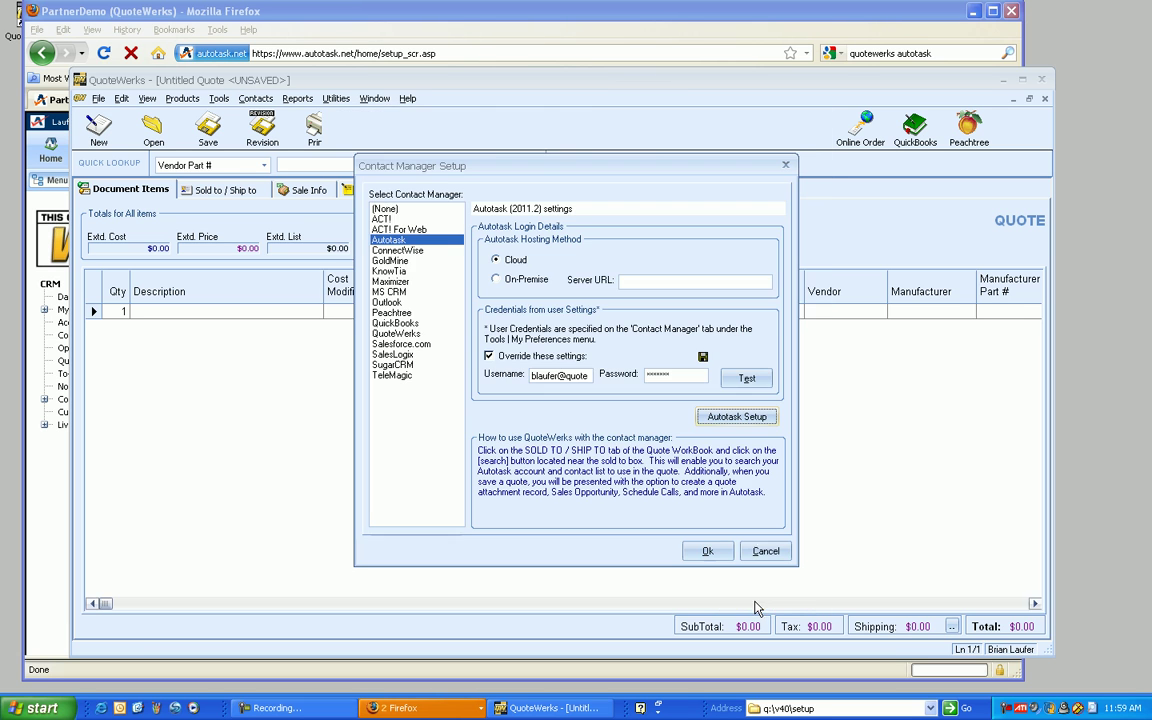
pyautogui.click(703, 552)
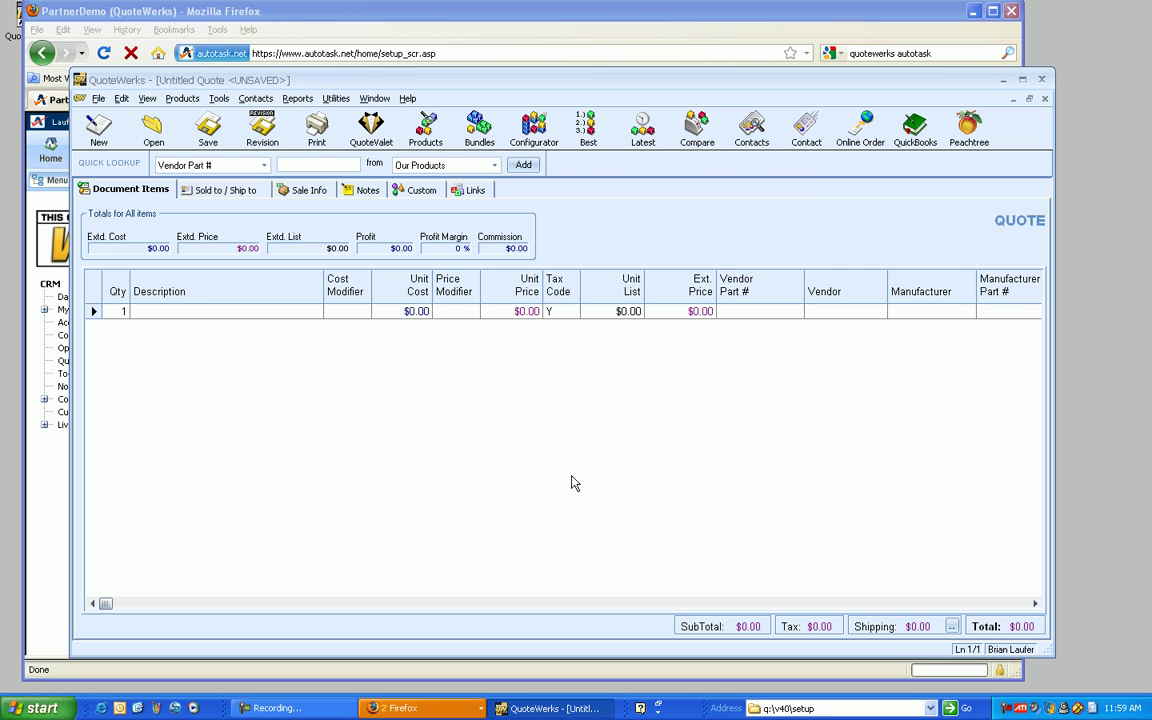
# Step: Search Autotask account names for "asp" from the quote's Sold to contact lookup and close it without selecting a contact
pyautogui.click(205, 190)
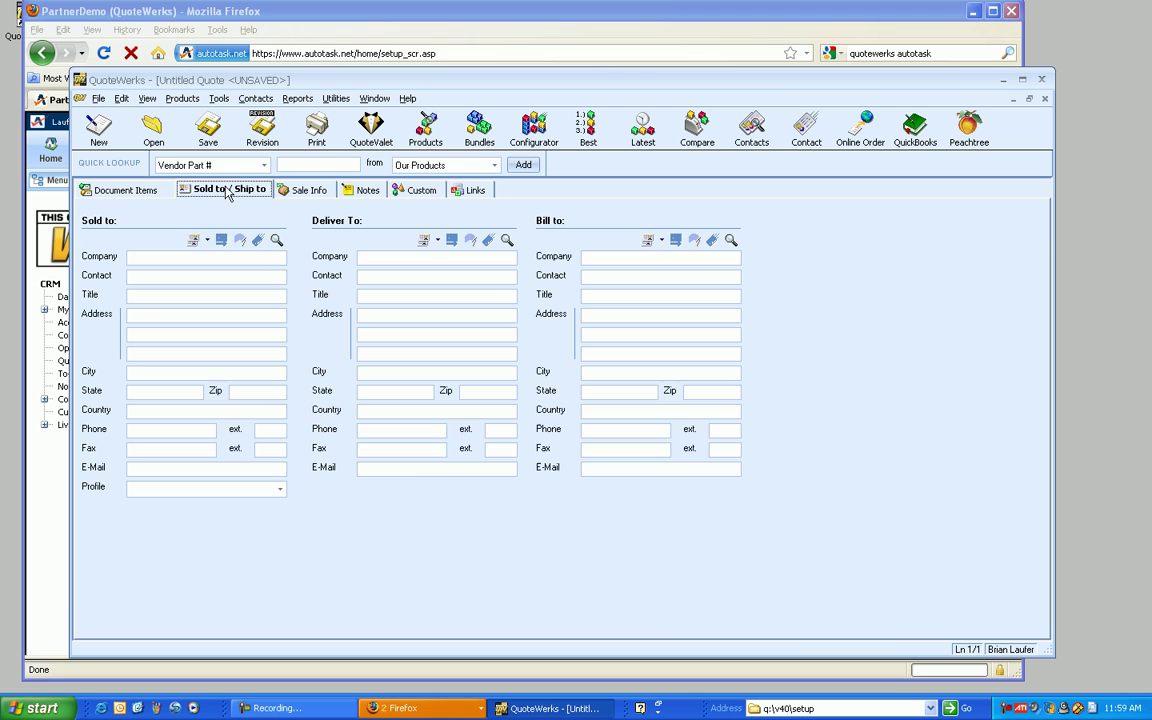
pyautogui.click(277, 240)
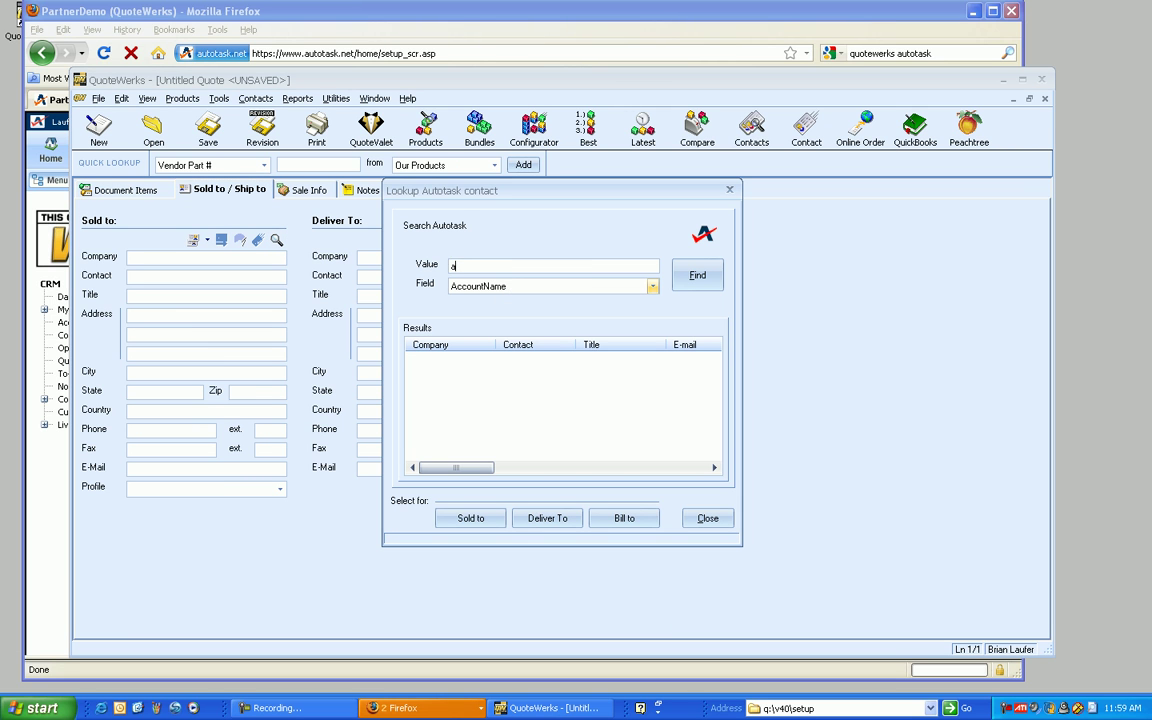
pyautogui.write('asp')
pyautogui.press('Return')
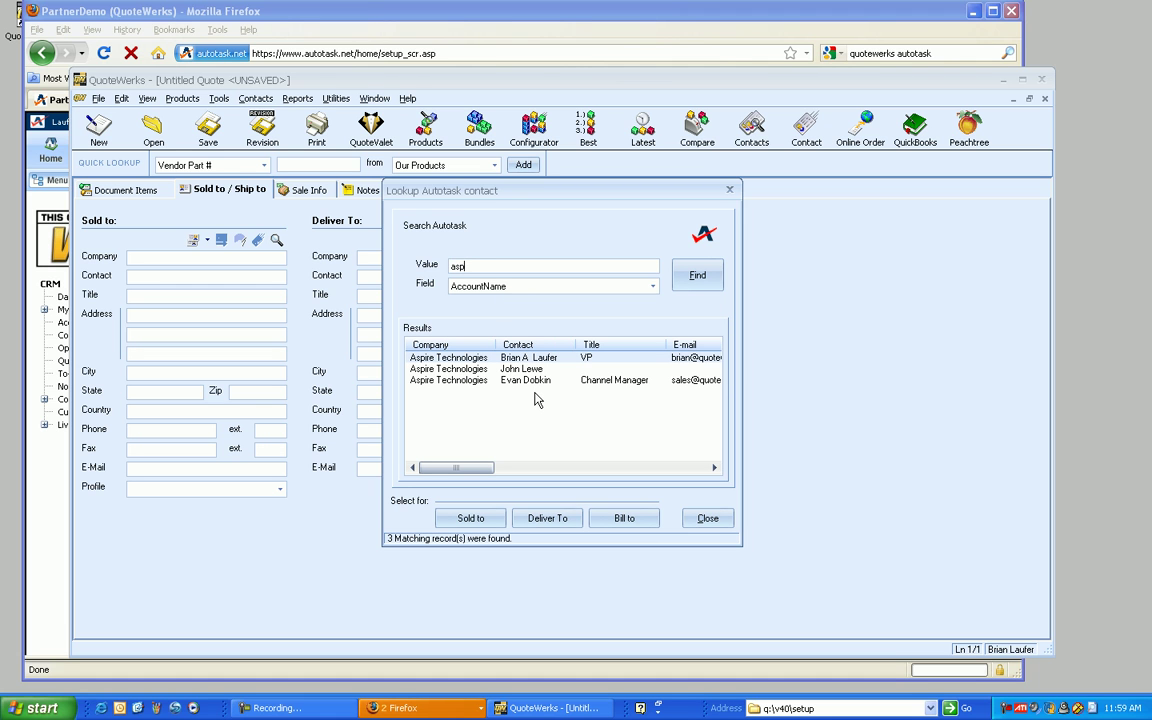
pyautogui.click(703, 517)
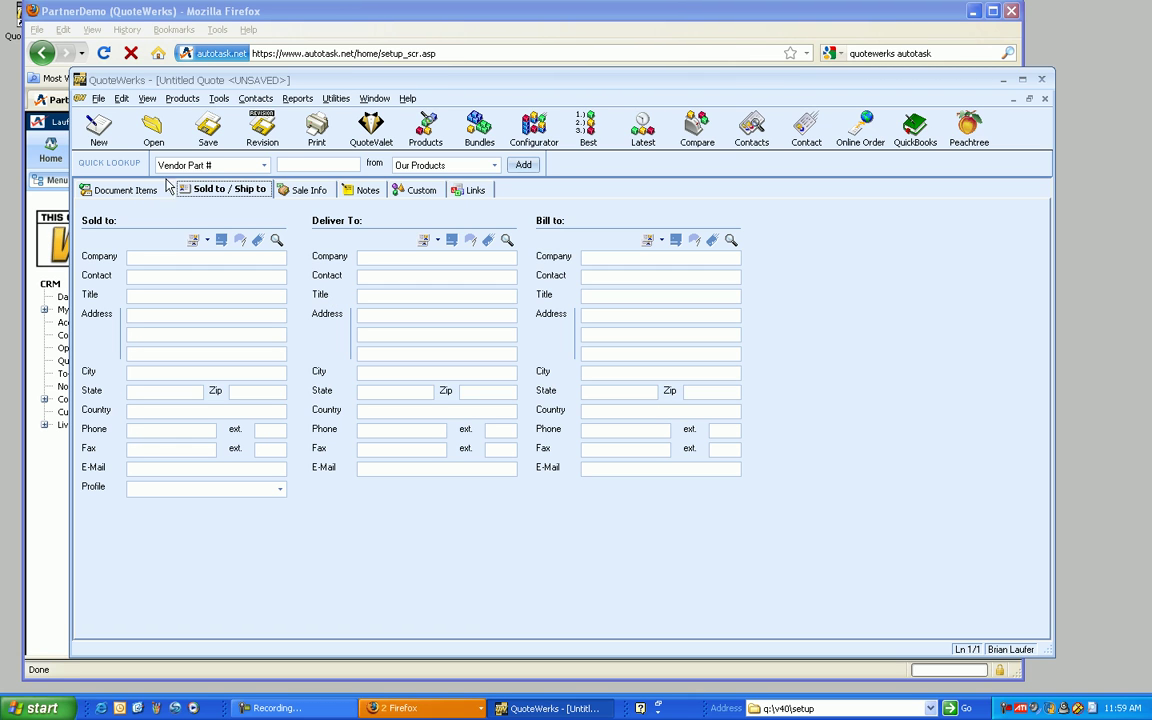
# Step: Start a new product data source with the database type Autotask Products
pyautogui.click(183, 104)
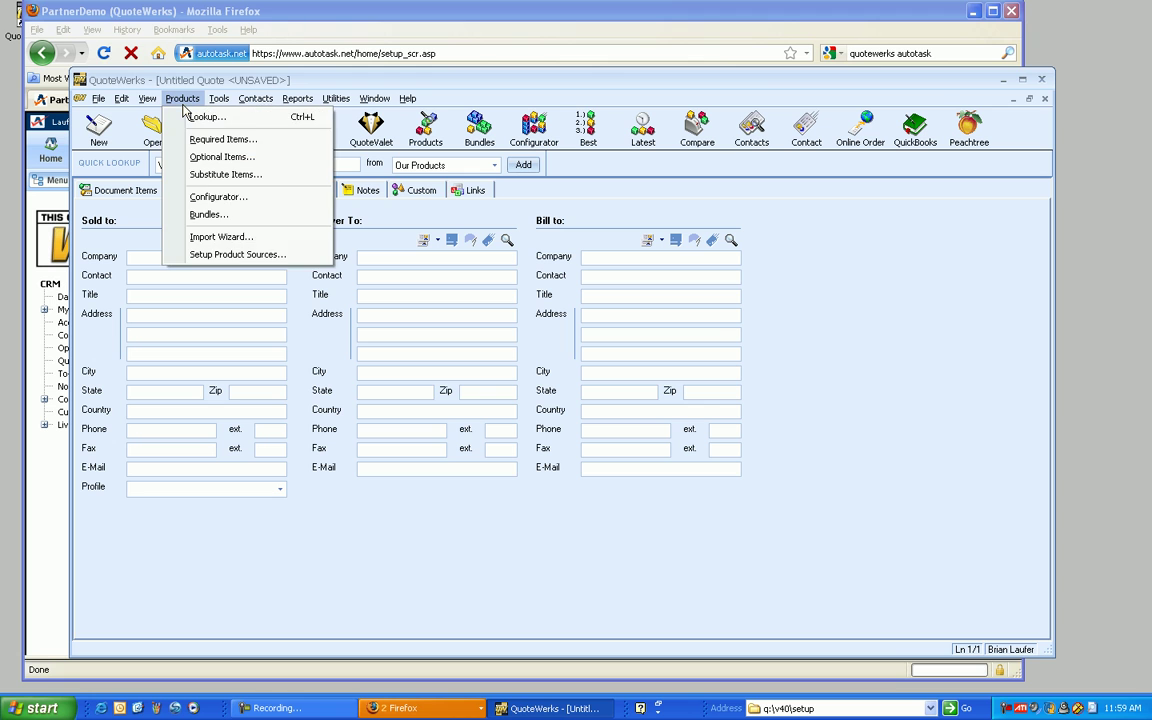
pyautogui.click(240, 255)
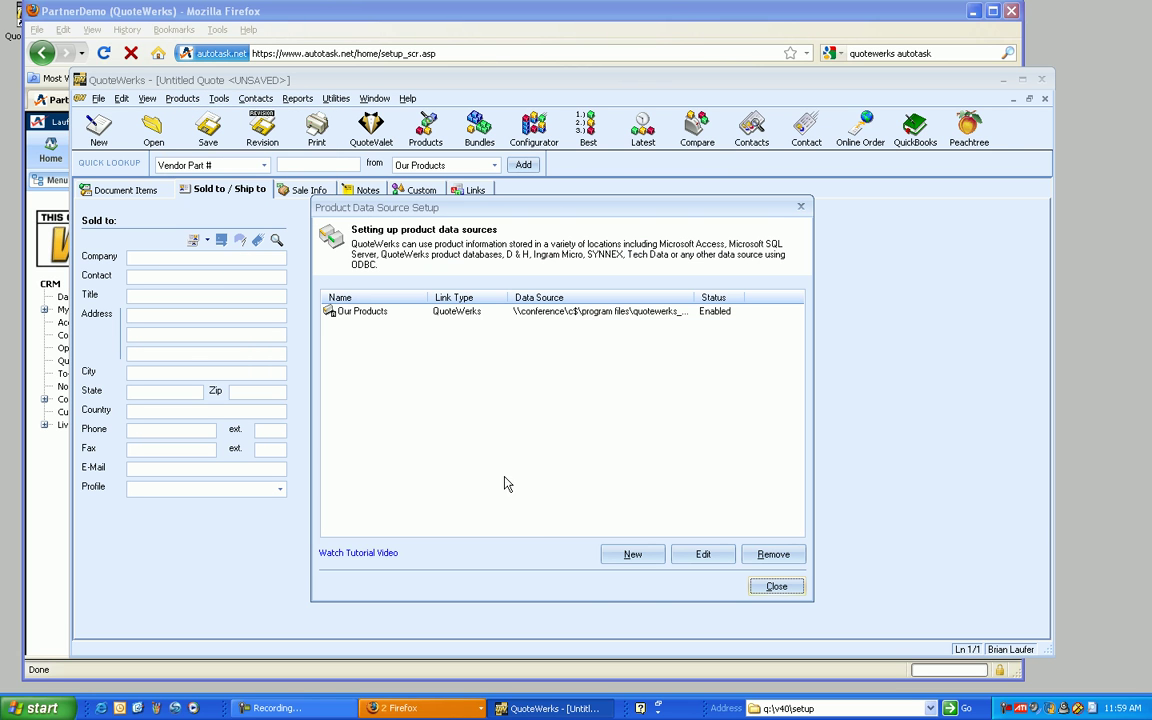
pyautogui.click(630, 556)
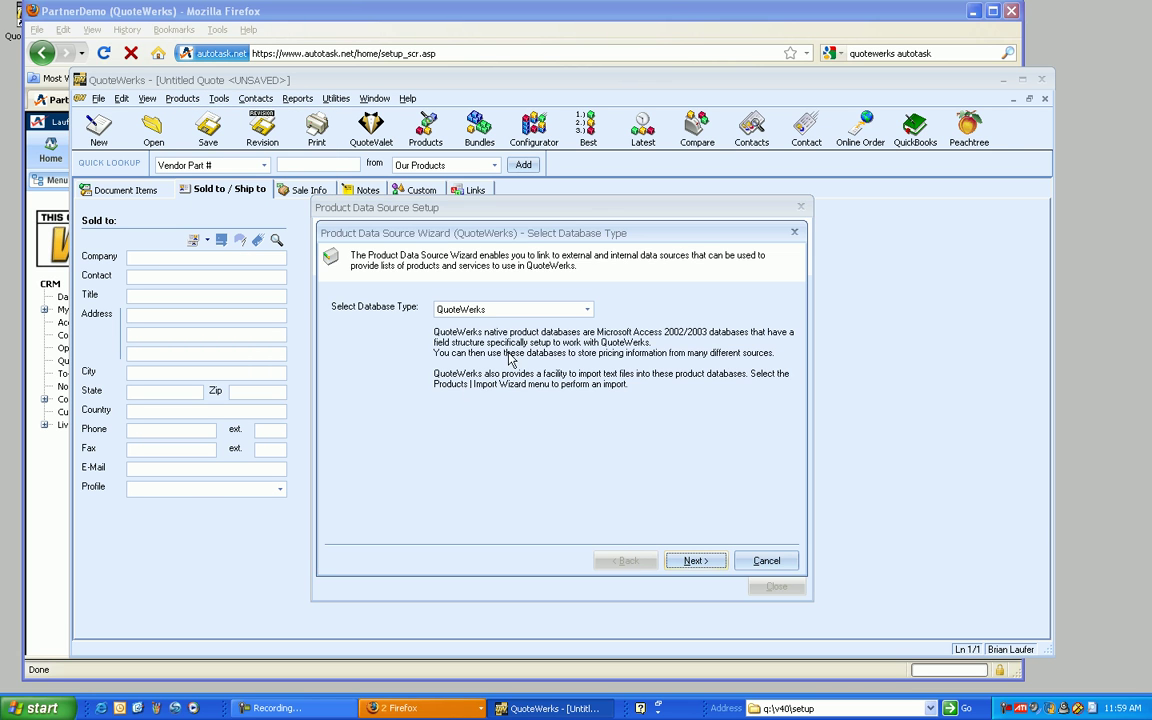
pyautogui.click(580, 309)
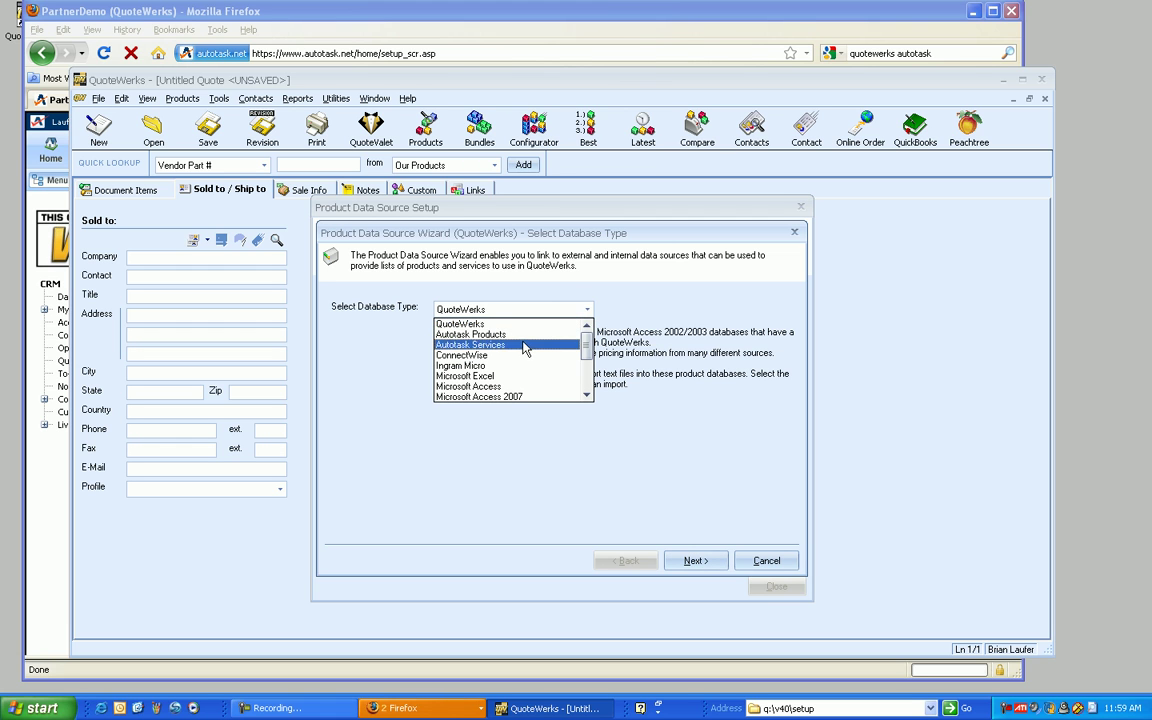
pyautogui.click(478, 336)
pyautogui.click(698, 561)
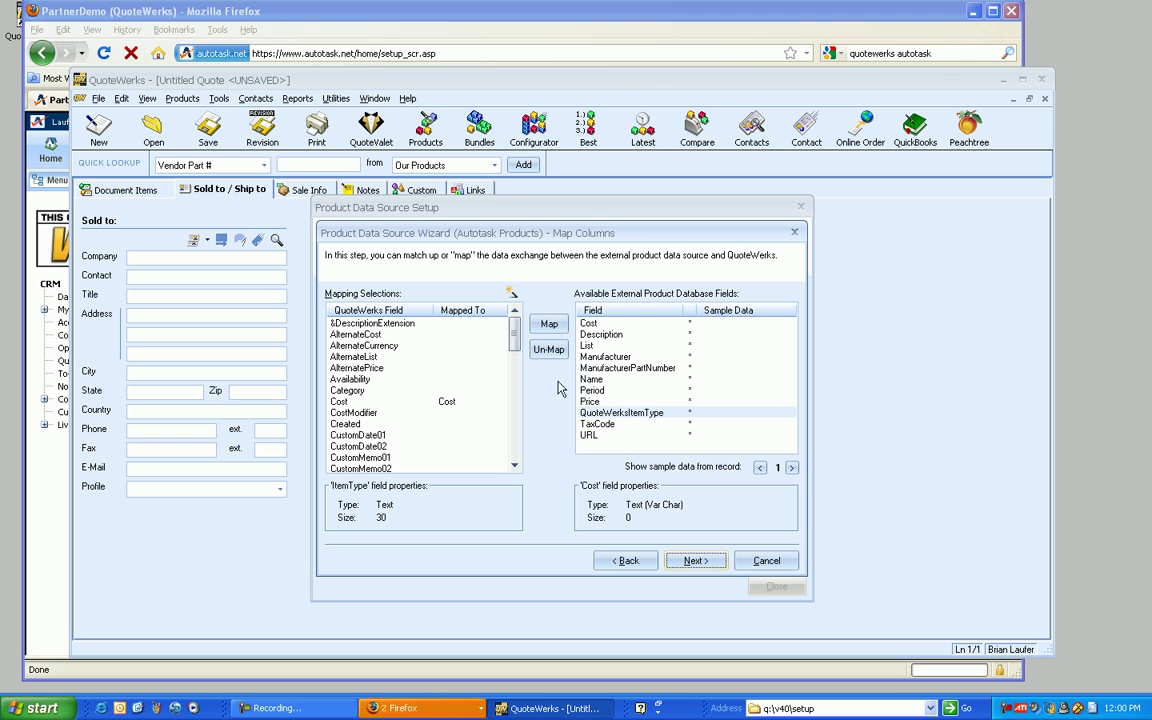
# Step: Keep the default column mapping and titles, name the data source Autotask Products, and finish the wizard
pyautogui.moveTo(512, 340)
pyautogui.mouseDown()
pyautogui.moveTo(512, 395)
pyautogui.moveTo(512, 318)
pyautogui.mouseUp()
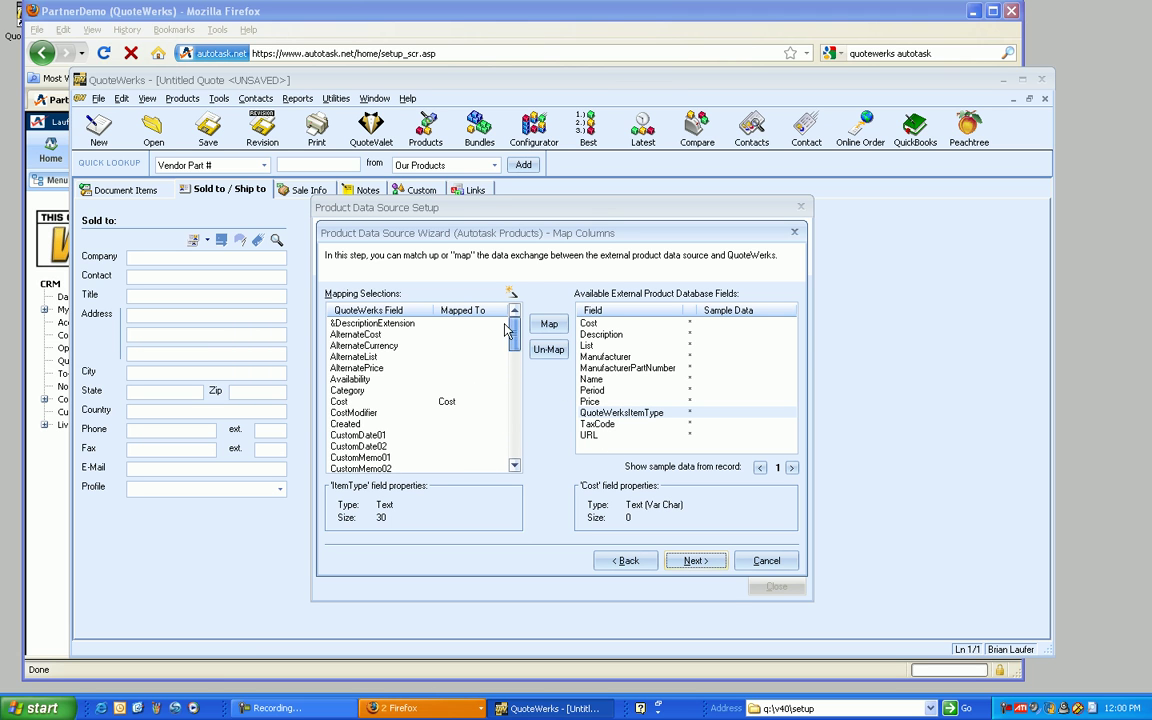
pyautogui.click(695, 561)
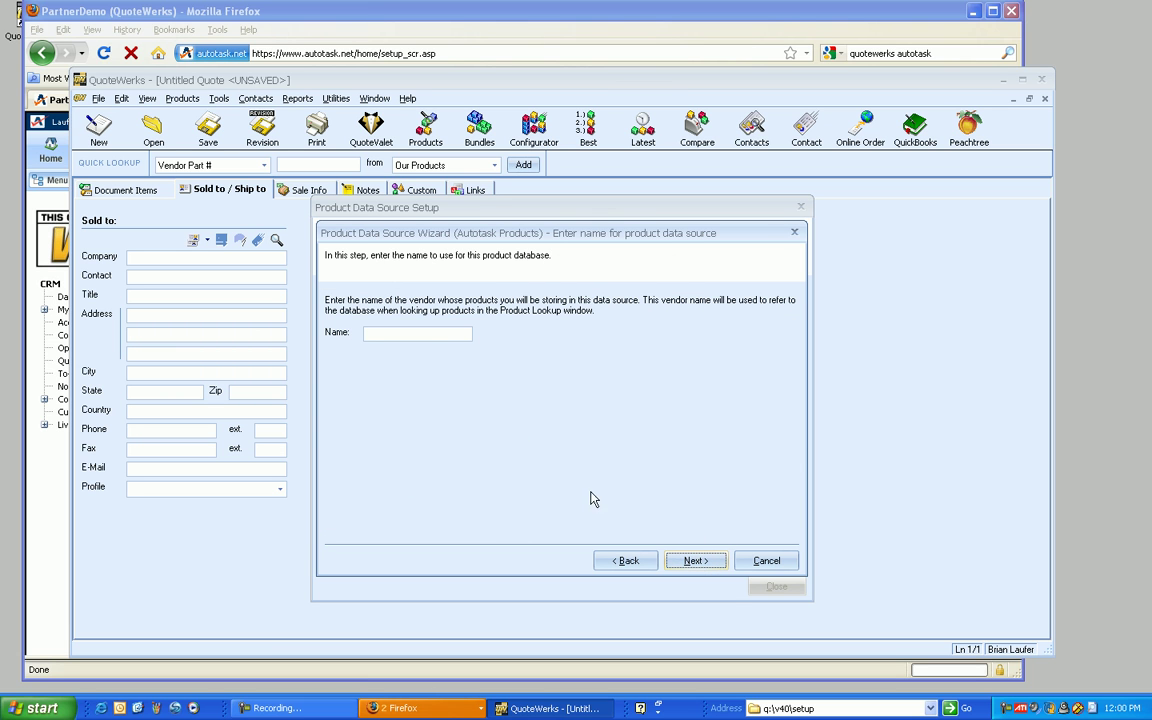
pyautogui.click(426, 336)
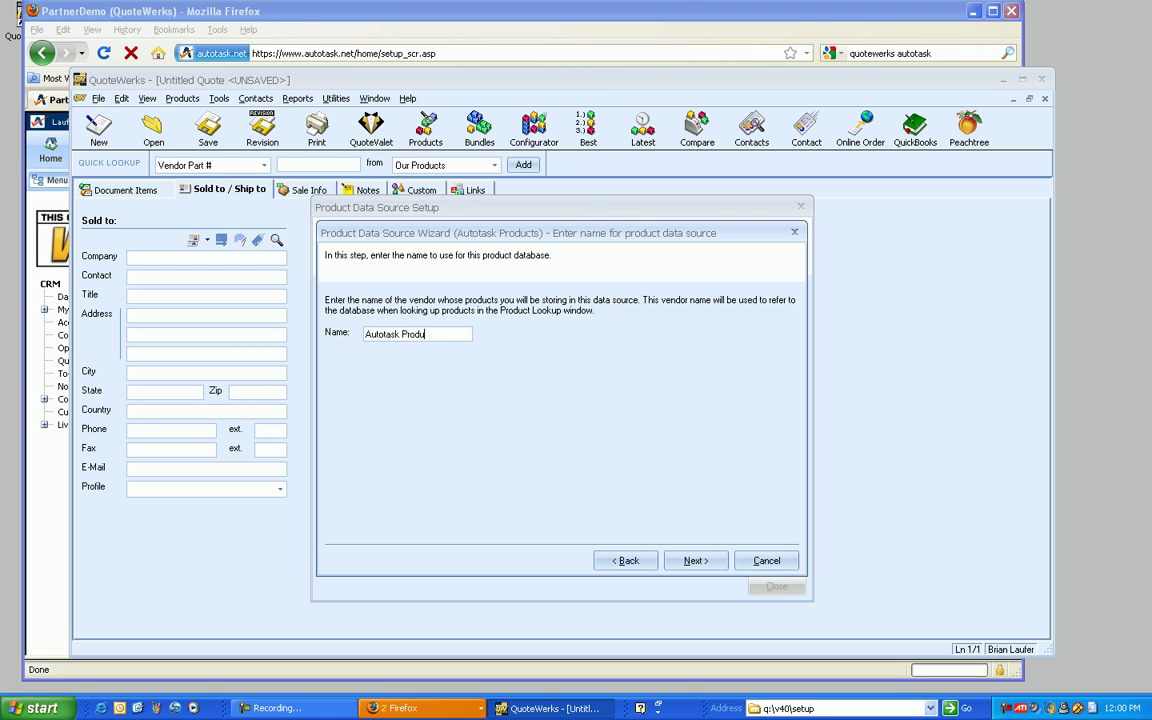
pyautogui.click(695, 561)
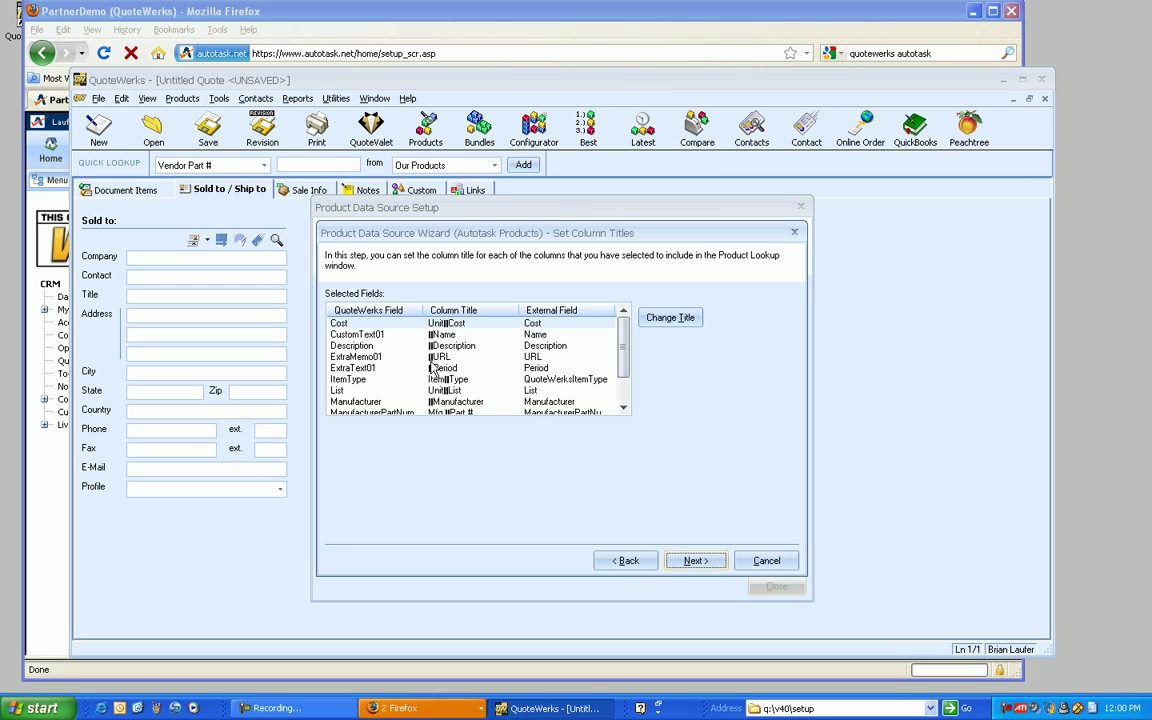
pyautogui.click(689, 558)
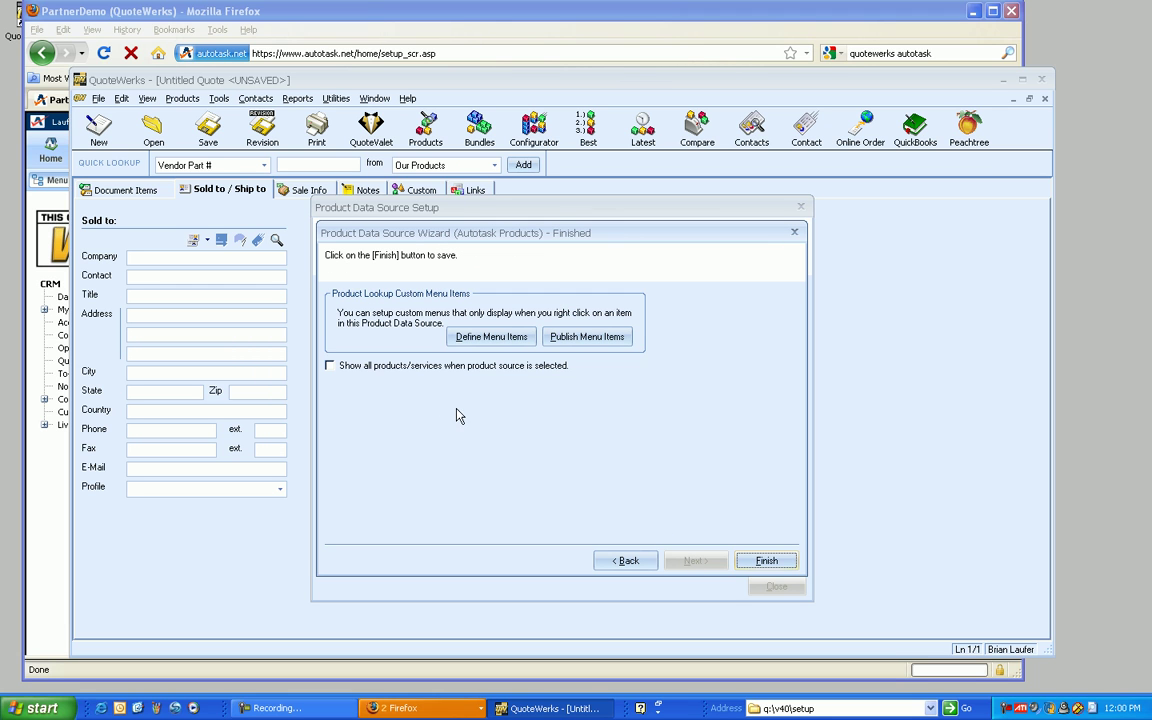
pyautogui.click(762, 558)
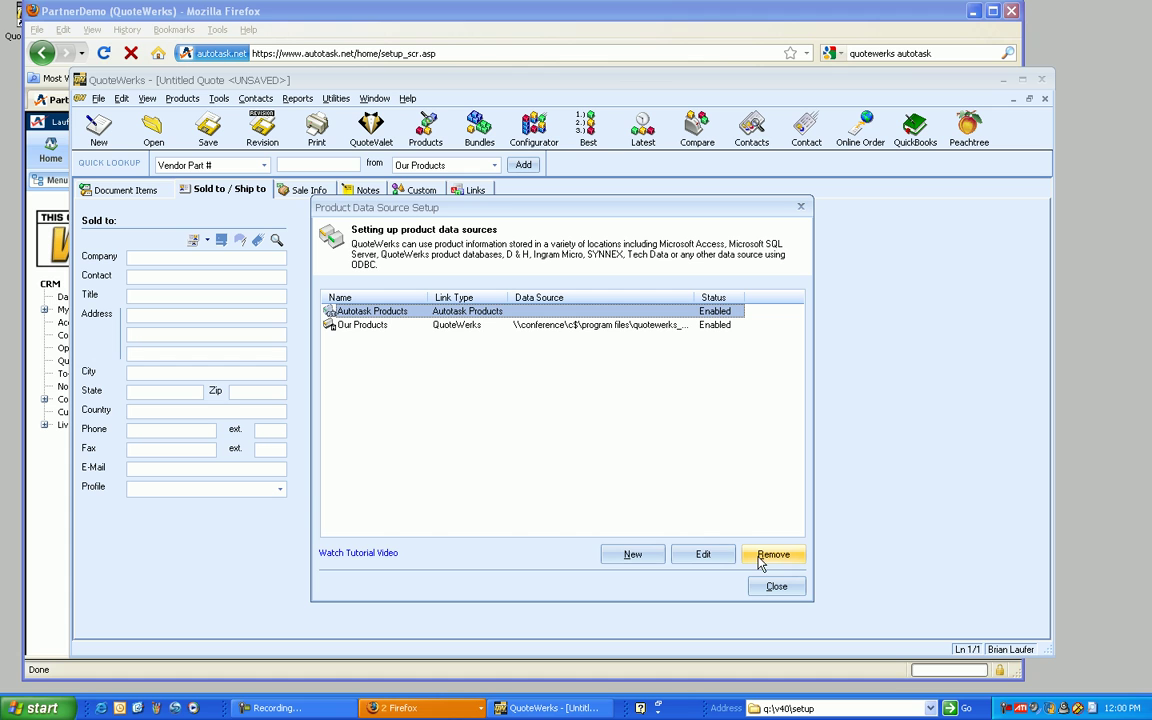
# Step: Start another product data source with the database type Autotask Services and keep its default column mapping
pyautogui.click(633, 555)
pyautogui.click(465, 310)
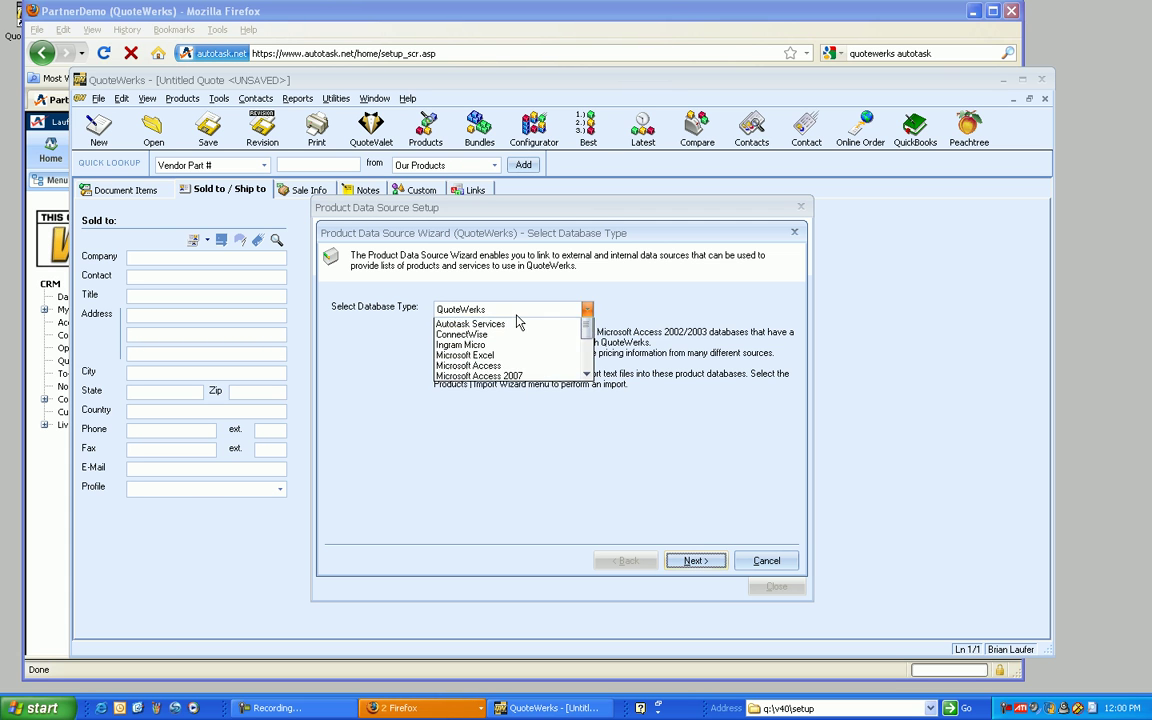
pyautogui.click(511, 347)
pyautogui.click(696, 560)
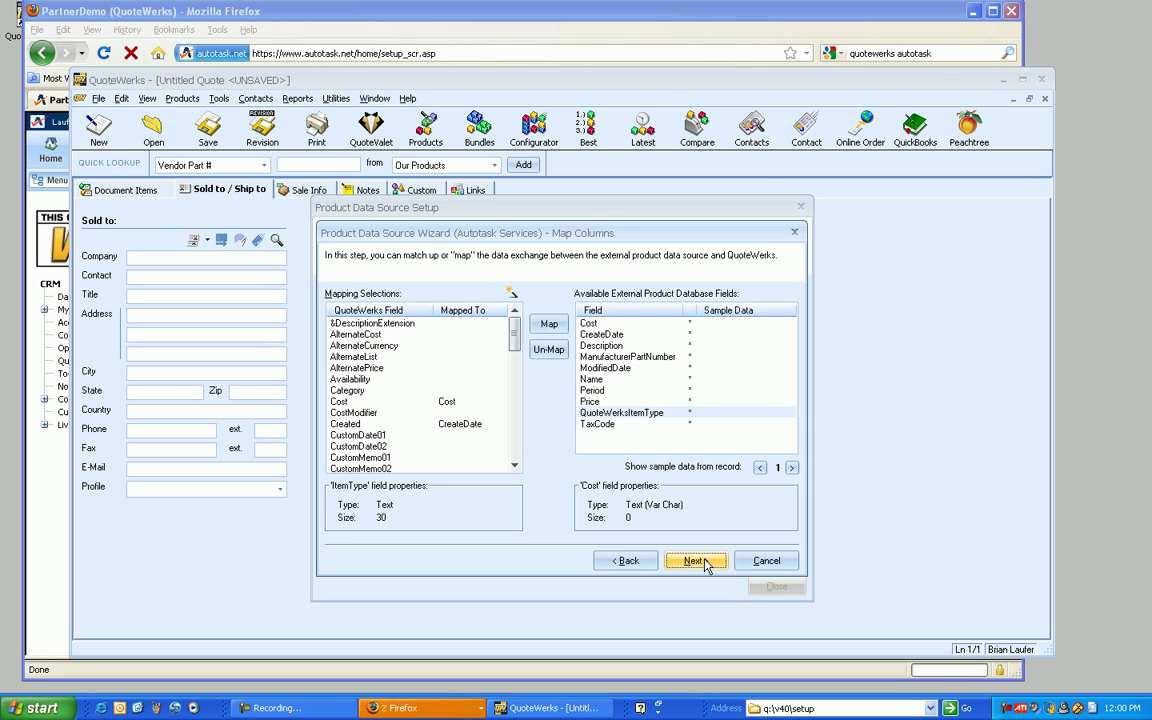
pyautogui.click(694, 560)
pyautogui.click(624, 560)
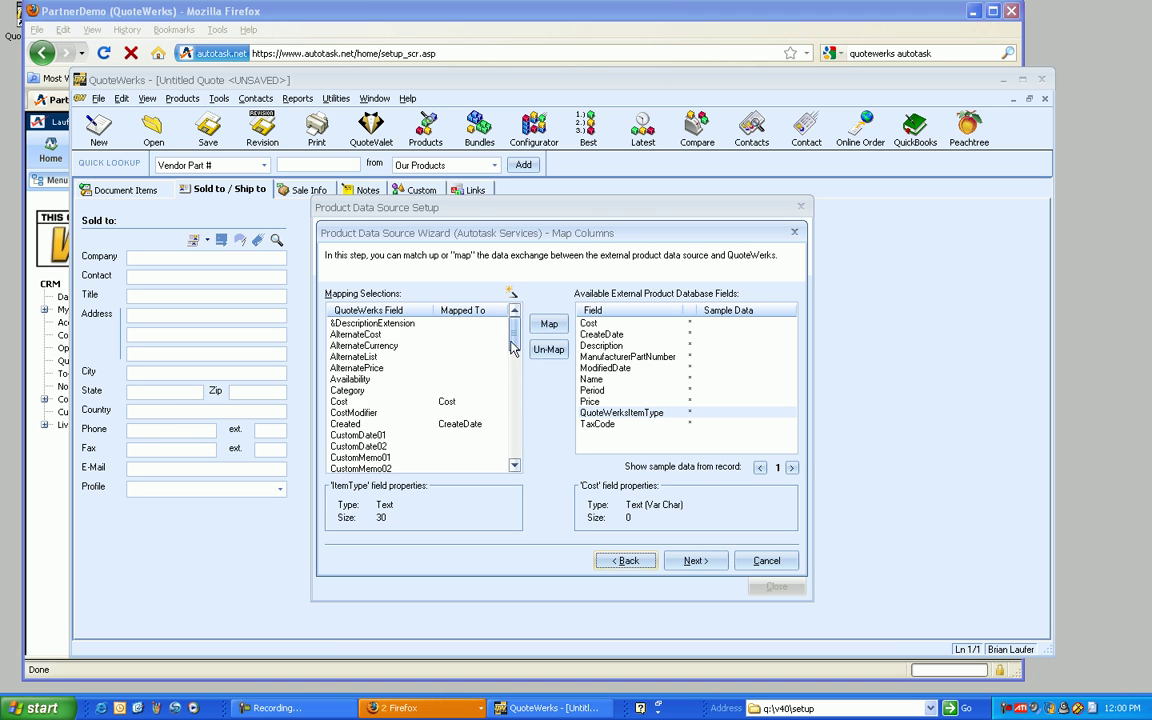
pyautogui.moveTo(513, 330)
pyautogui.mouseDown()
pyautogui.moveTo(510, 405)
pyautogui.moveTo(513, 318)
pyautogui.mouseUp()
pyautogui.click(694, 560)
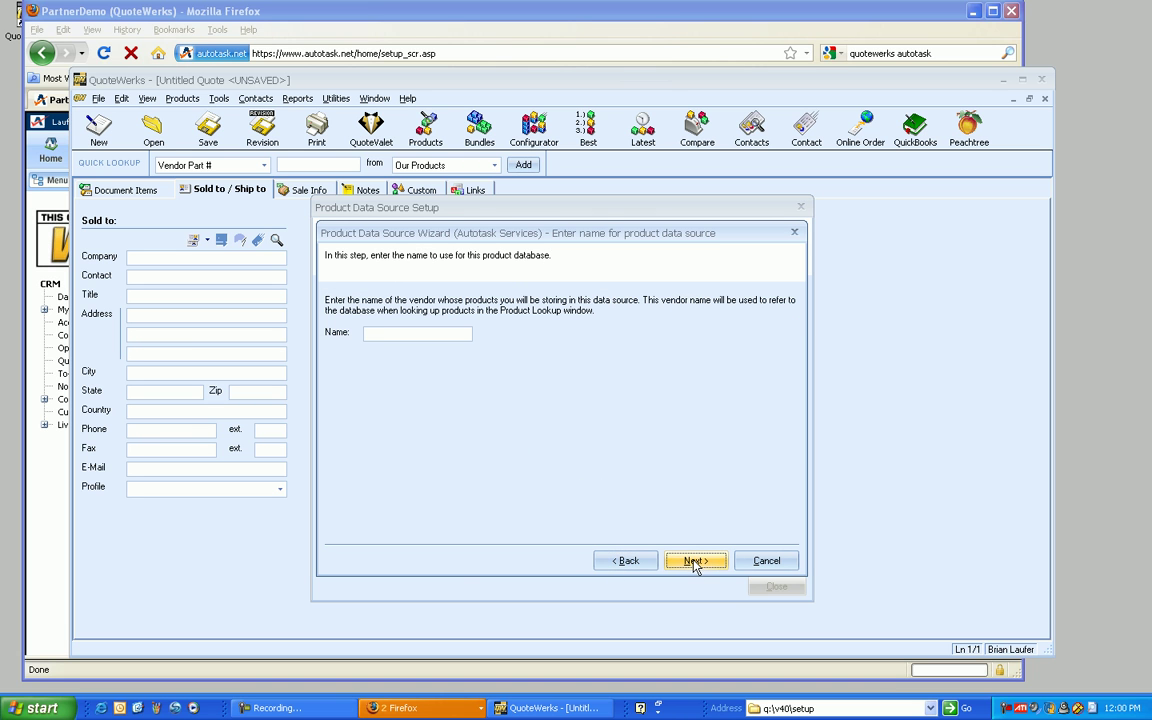
# Step: Name the data source Autotask Services, finish the wizard with the default column titles, and close the product data source setup
pyautogui.click(393, 331)
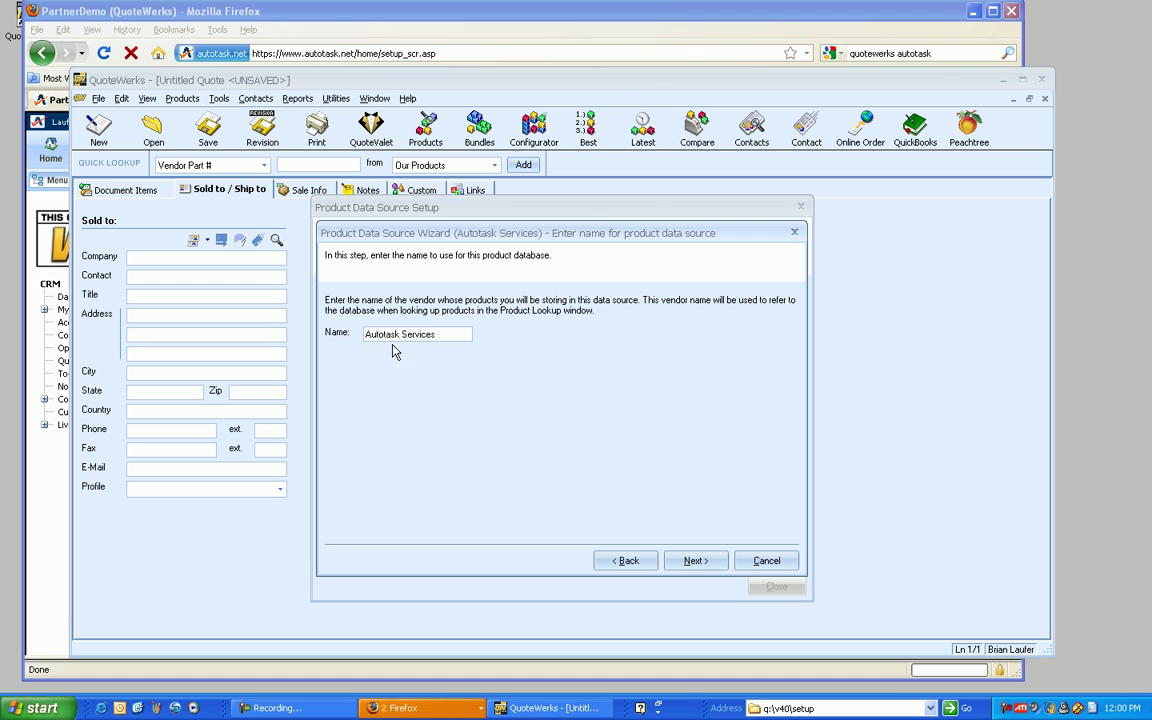
pyautogui.click(692, 560)
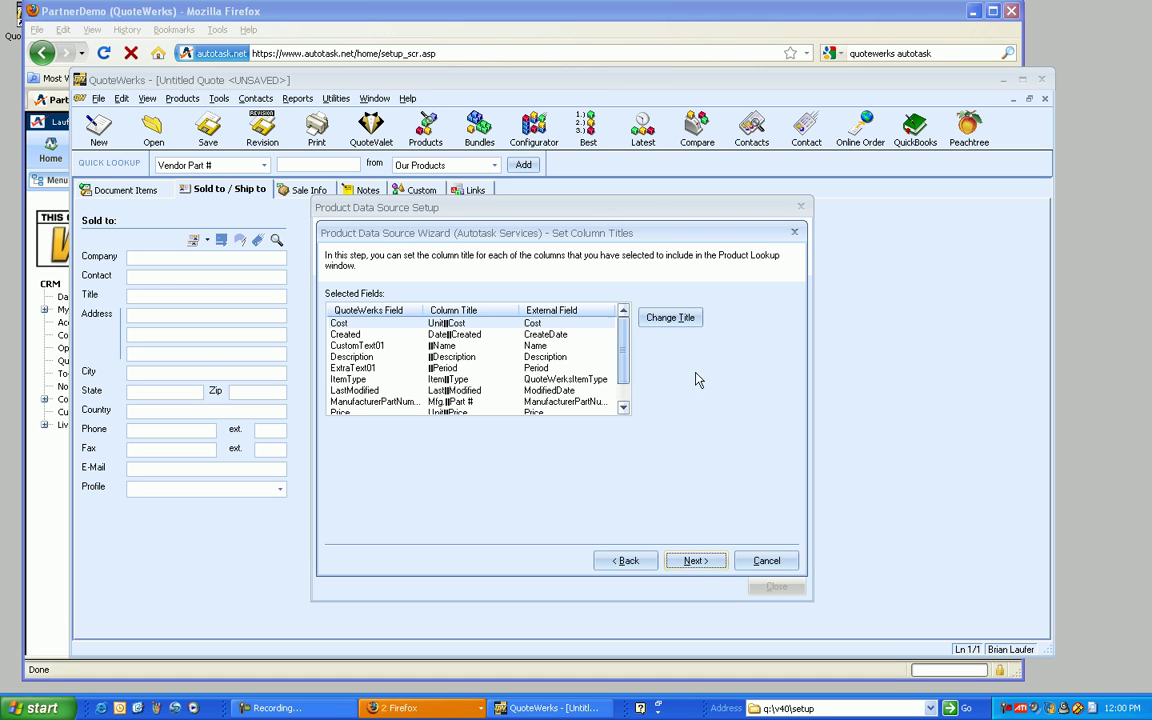
pyautogui.click(694, 560)
pyautogui.click(766, 560)
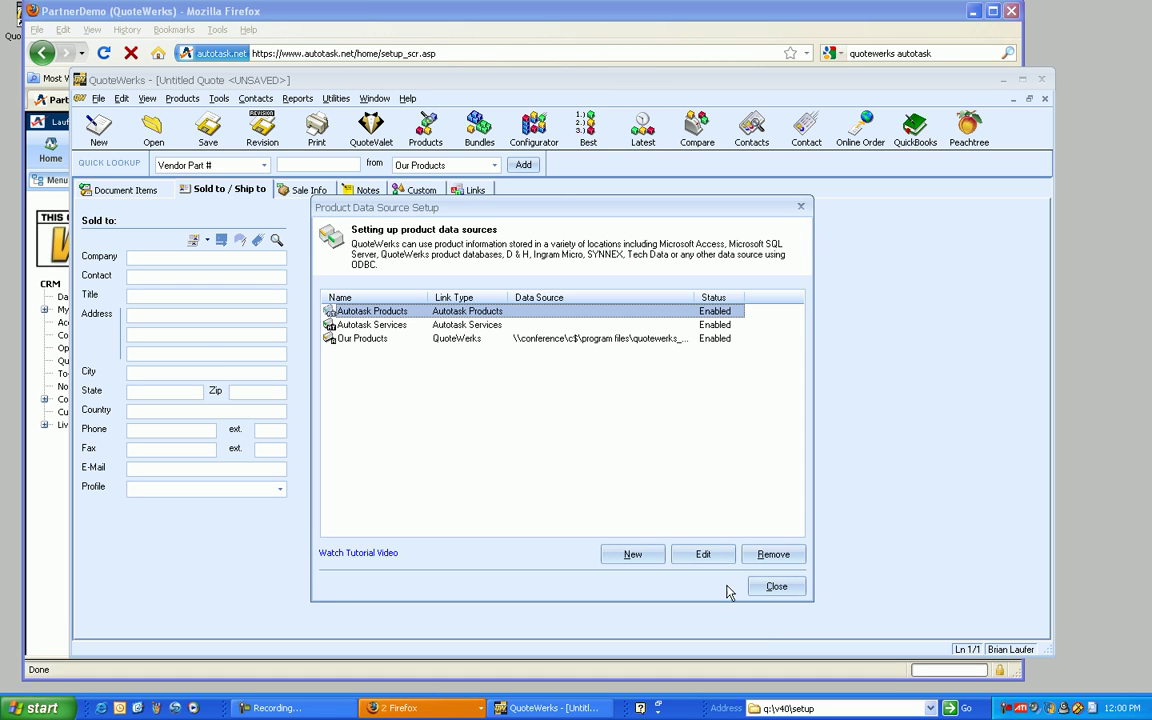
pyautogui.click(779, 585)
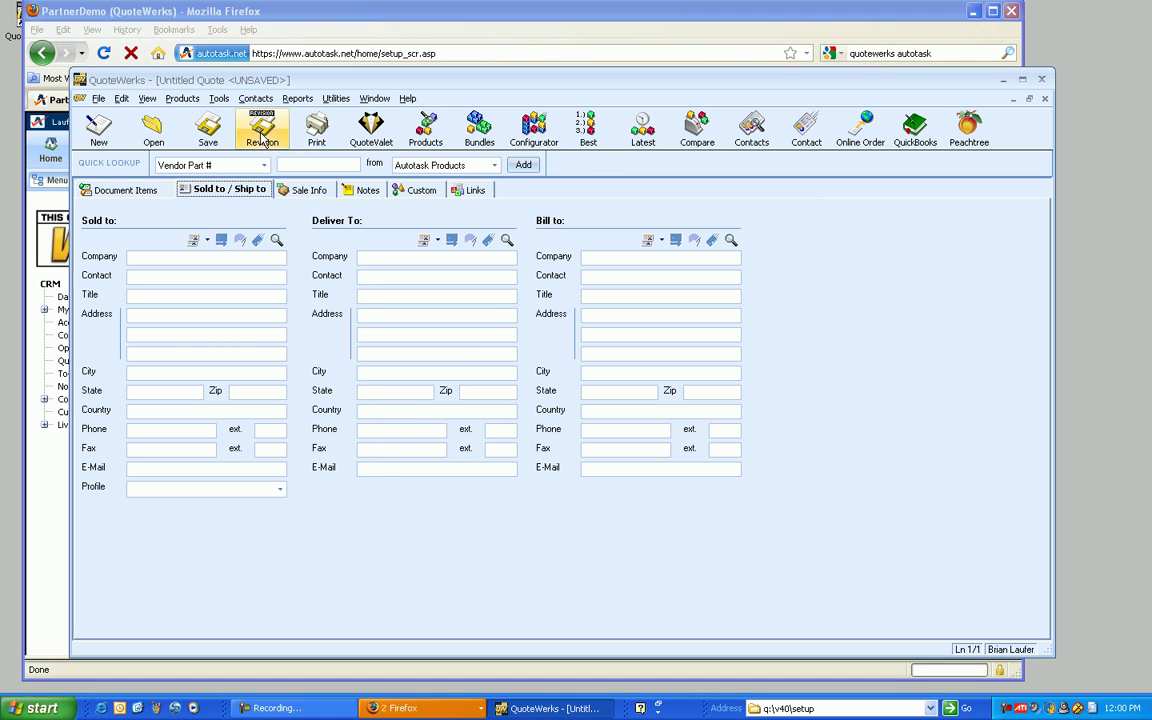
# Step: Open the product lookup and show all items in the Autotask Products data source
pyautogui.click(182, 98)
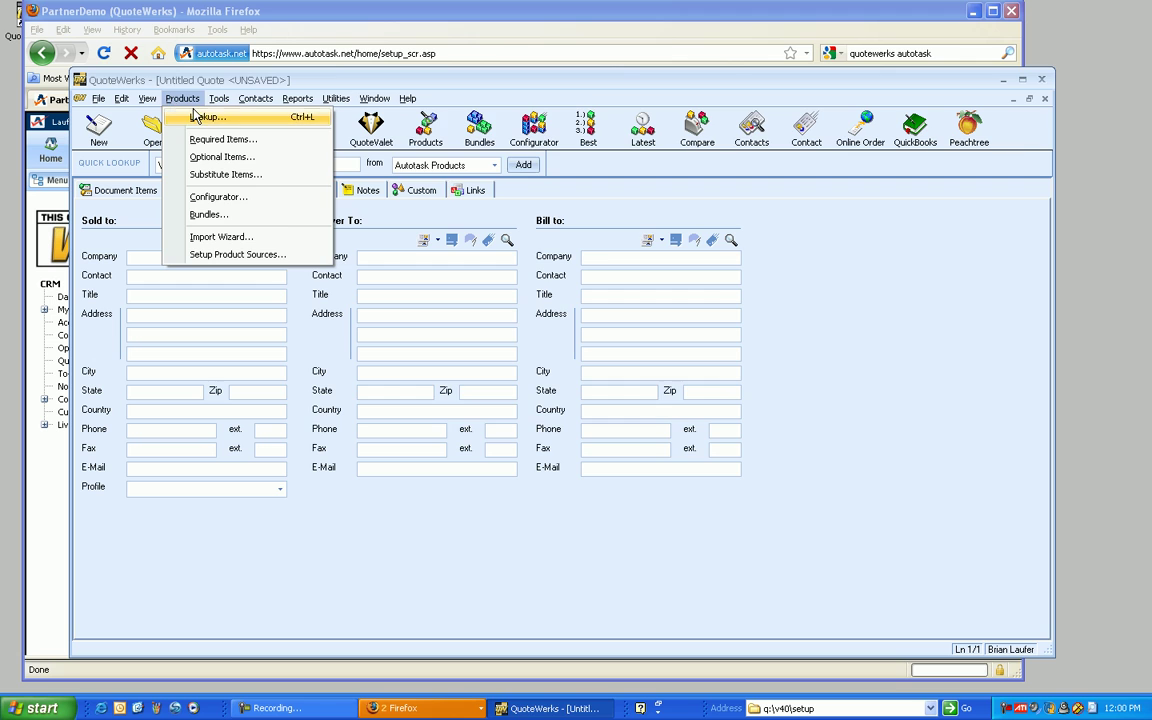
pyautogui.click(205, 117)
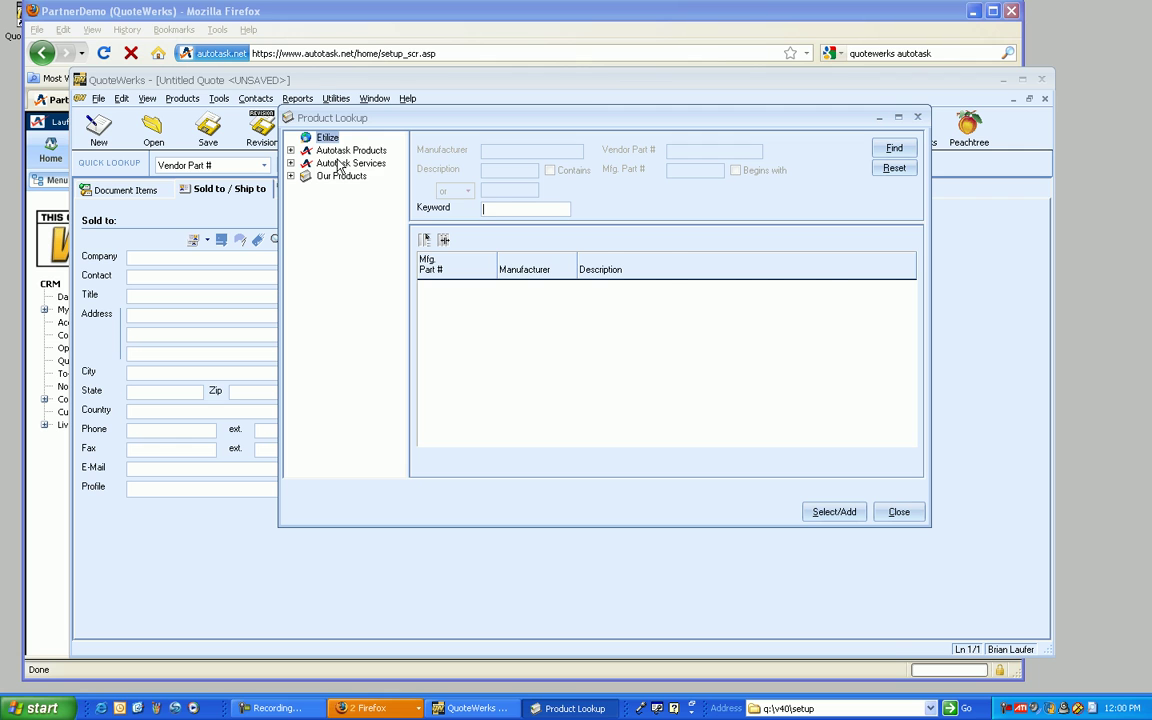
pyautogui.click(340, 163)
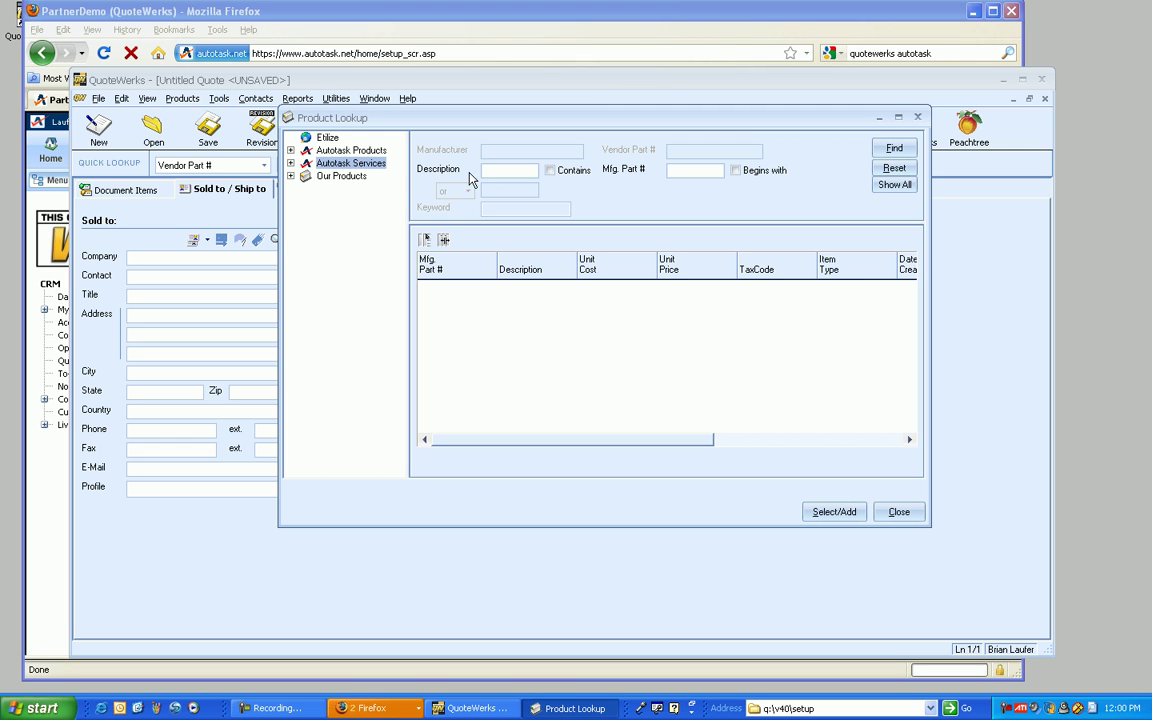
pyautogui.click(362, 151)
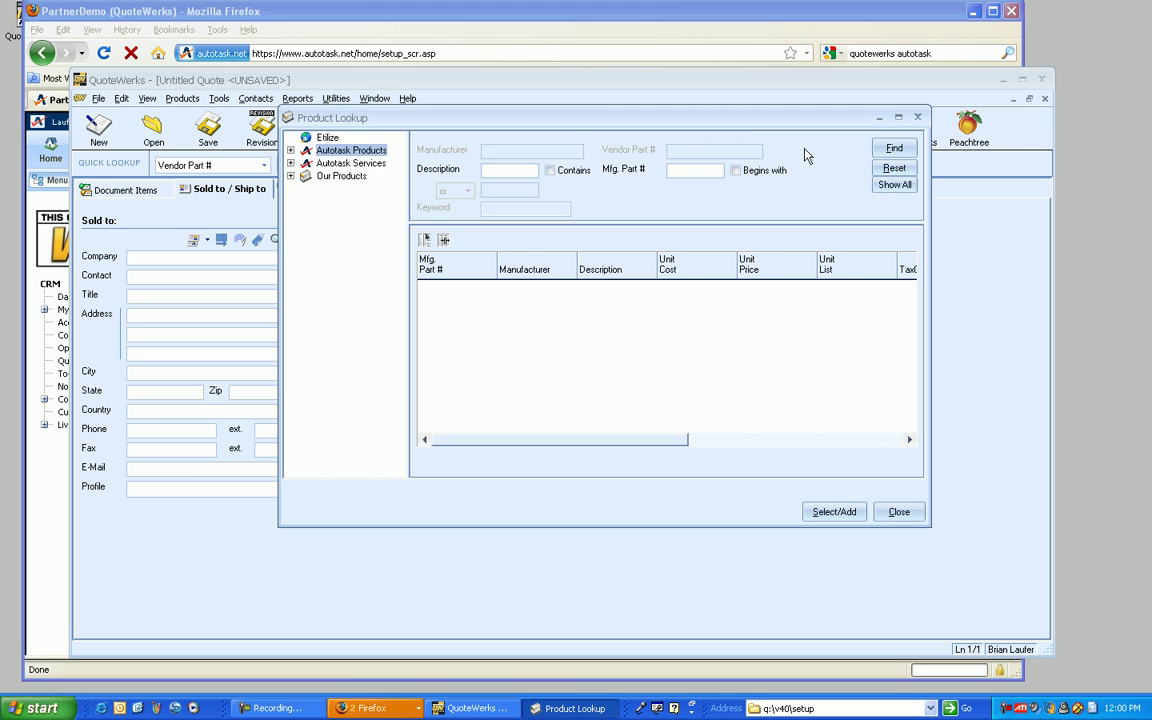
pyautogui.click(894, 190)
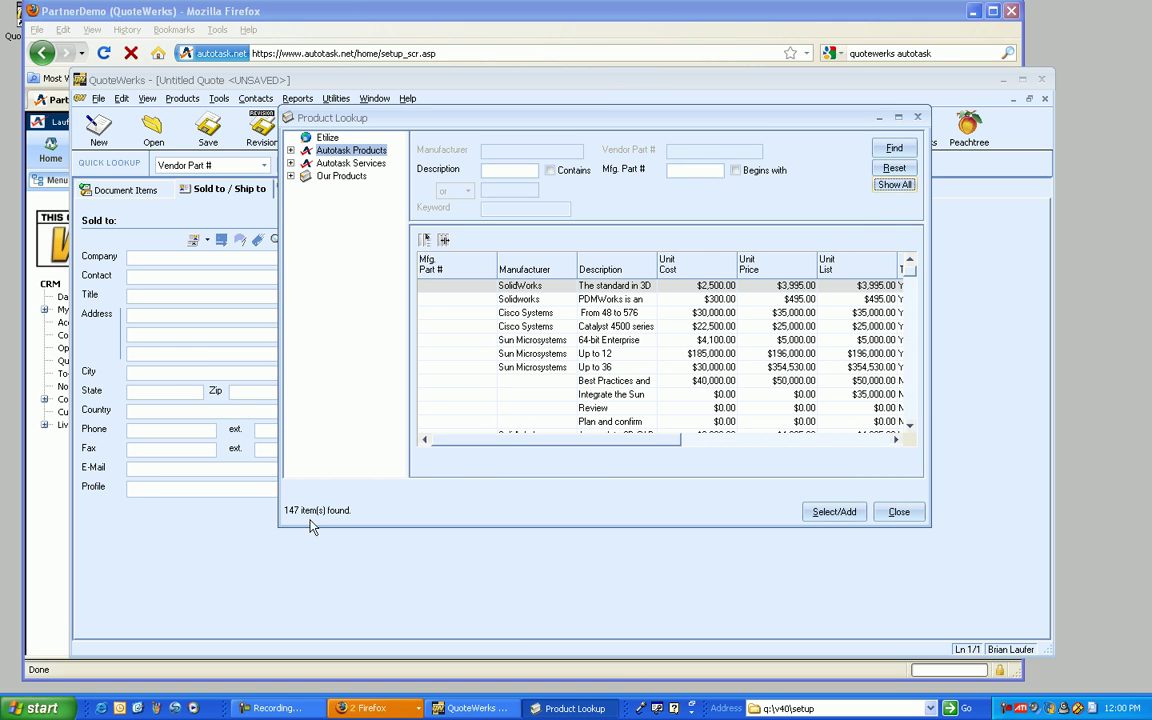
# Step: Check the URL column of the product list and the item actions available for the Catalyst 6500, including View Item URL
pyautogui.moveTo(674, 440); pyautogui.dragTo(828, 435)
pyautogui.click(828, 434)
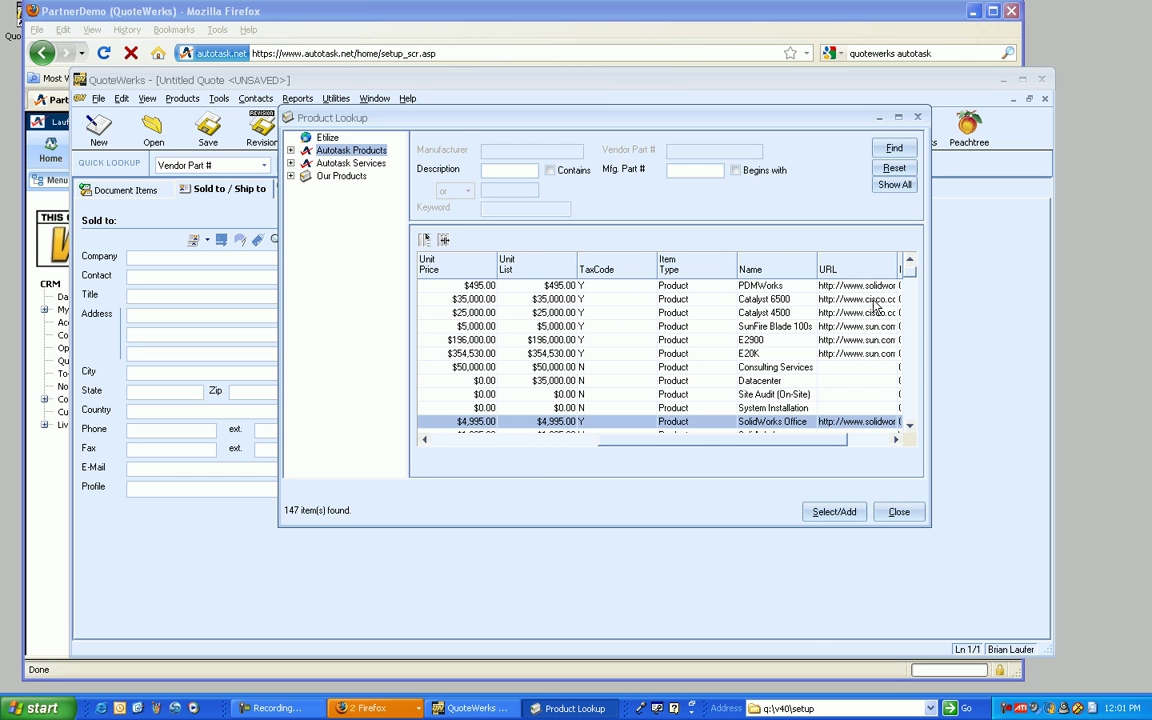
pyautogui.click(838, 301)
pyautogui.rightClick(836, 303)
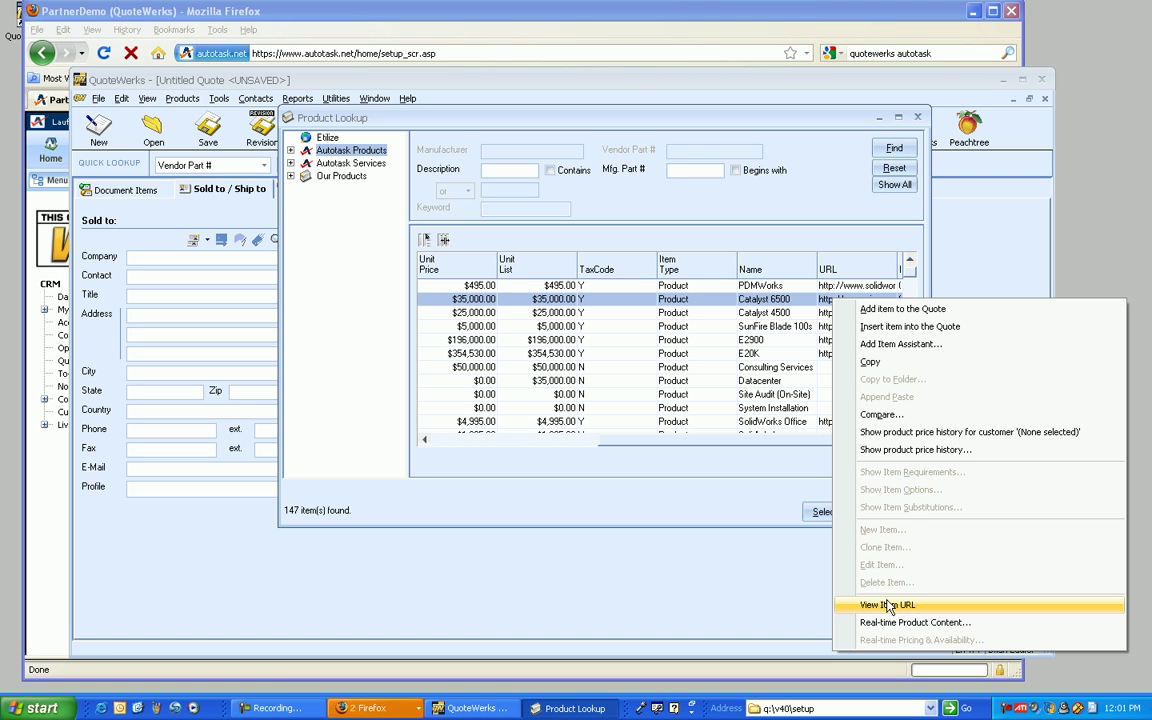
pyautogui.click(771, 300)
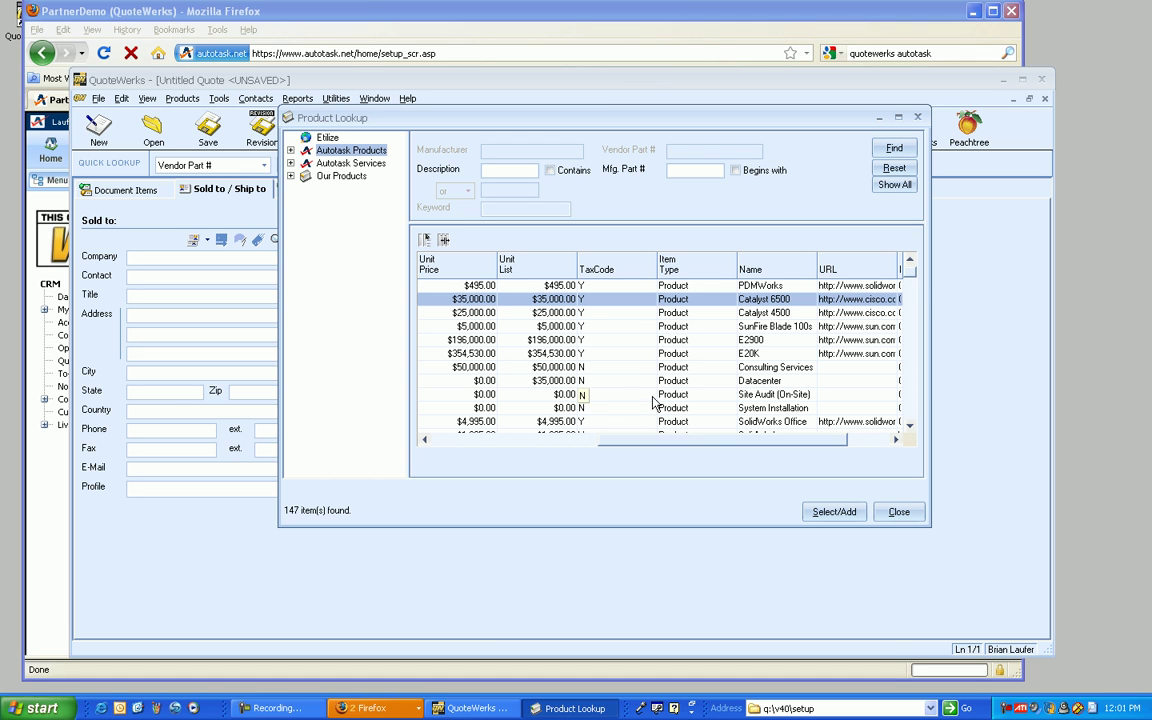
# Step: Examine the Autotask product columns from manufacturer through period and look further down the product list
pyautogui.click(568, 442)
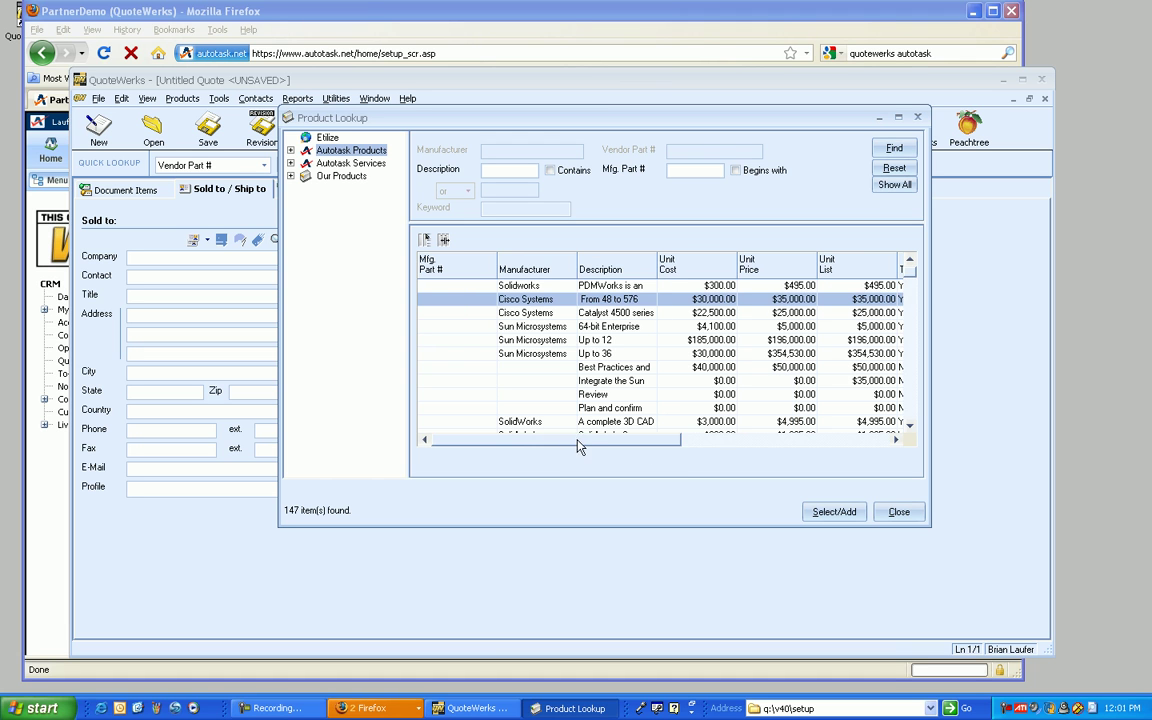
pyautogui.click(805, 442)
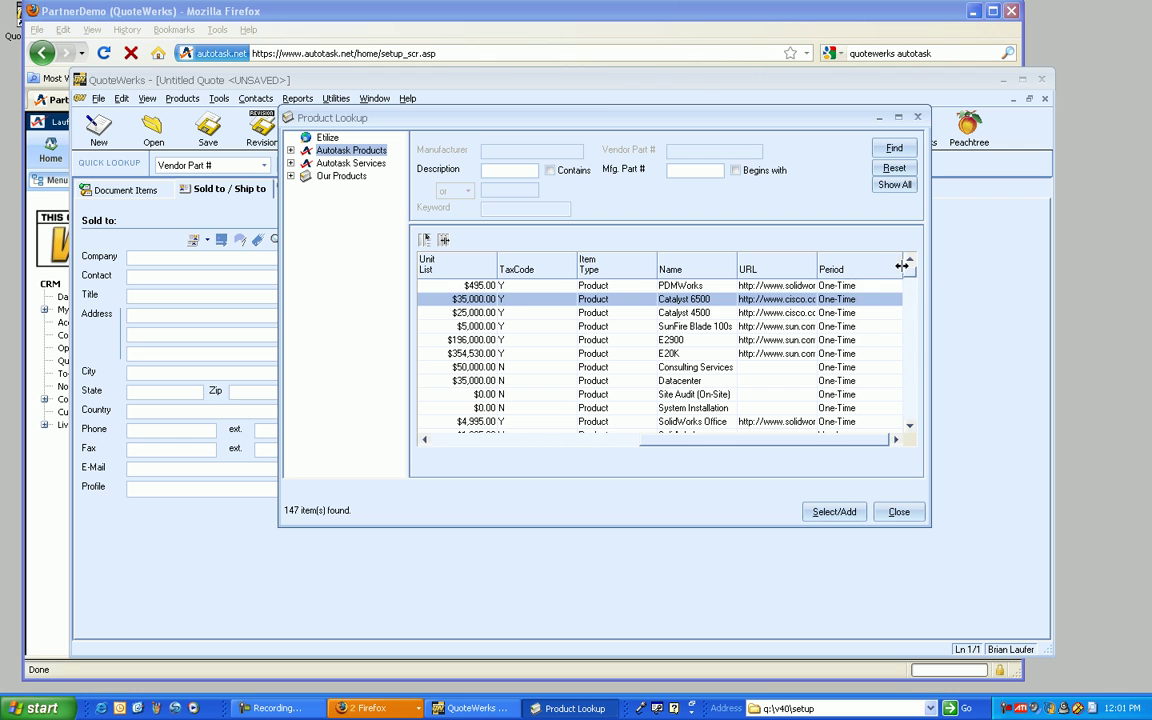
pyautogui.moveTo(909, 268); pyautogui.dragTo(910, 334)
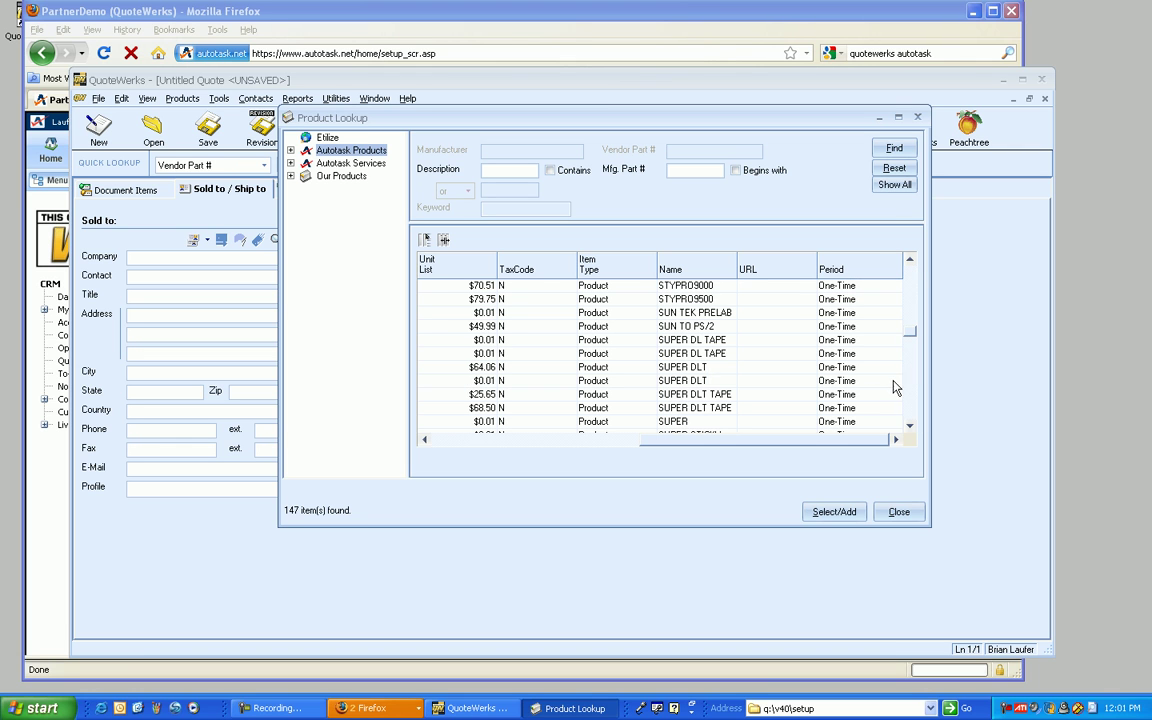
pyautogui.scroll(-4, 912, 378)
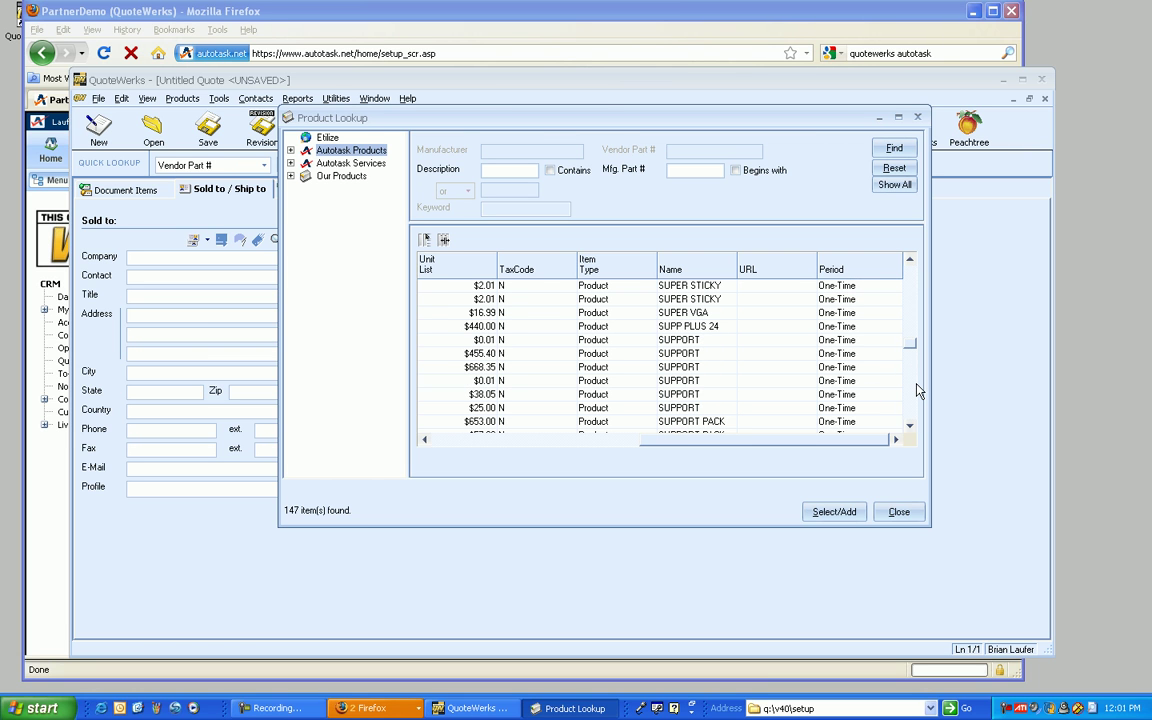